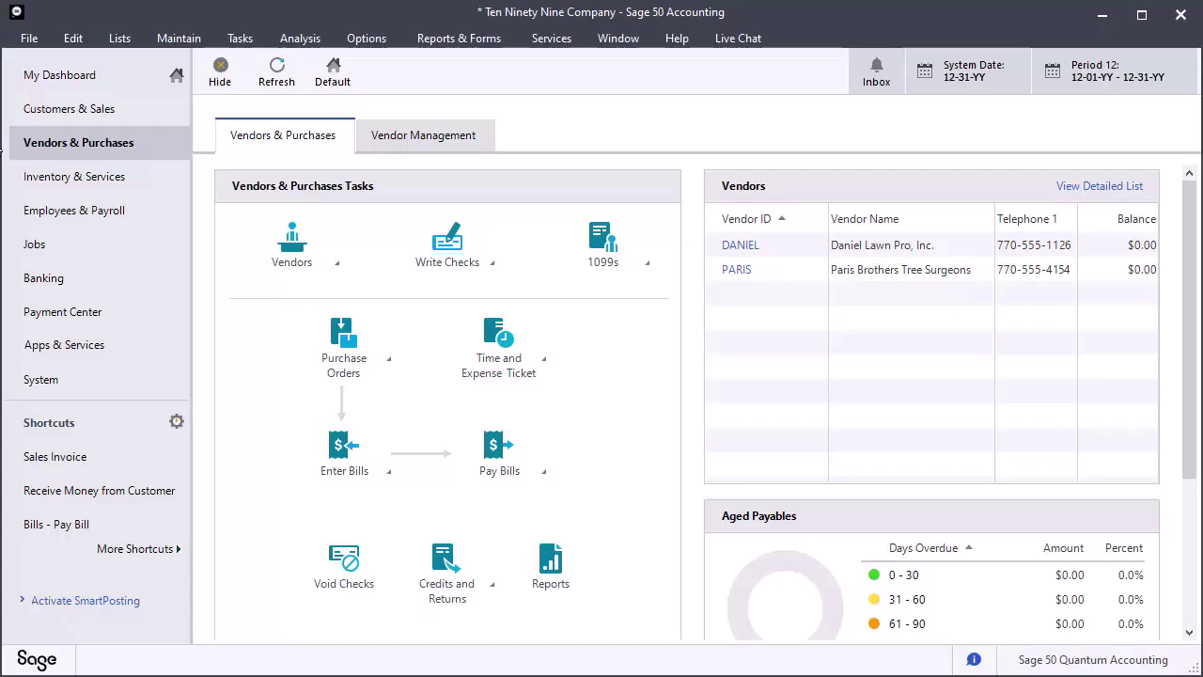
- Open the Vendor List and add the 1099 Type column in its column settings
click(290, 264)
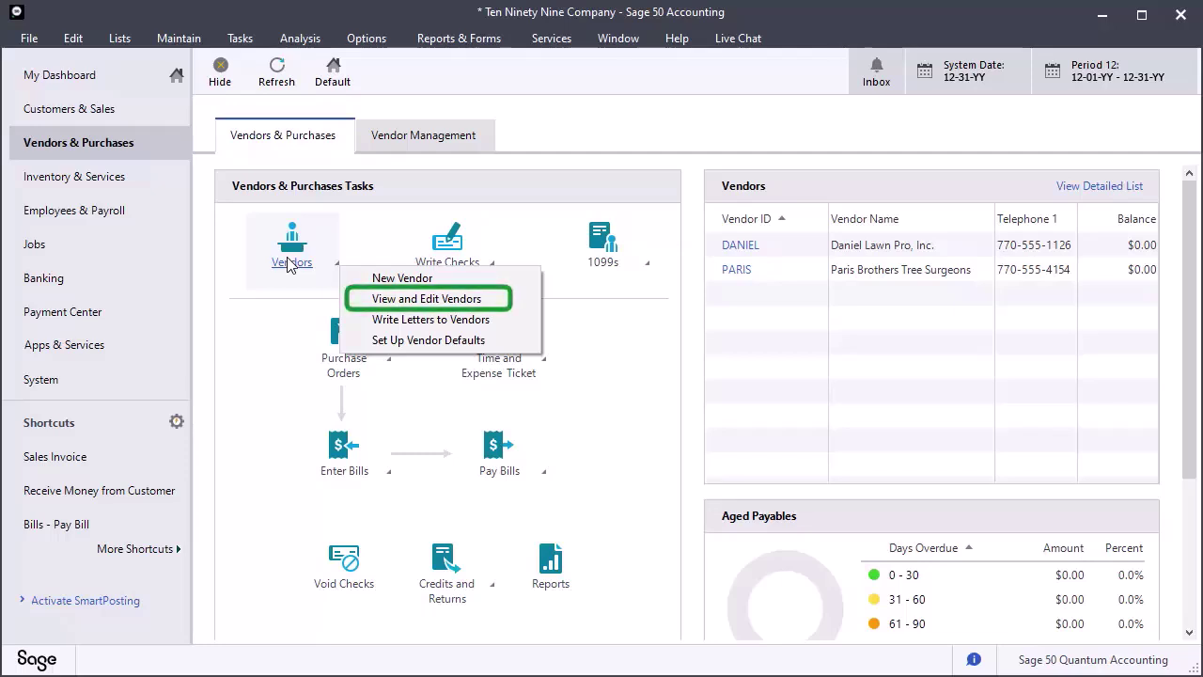
click(382, 300)
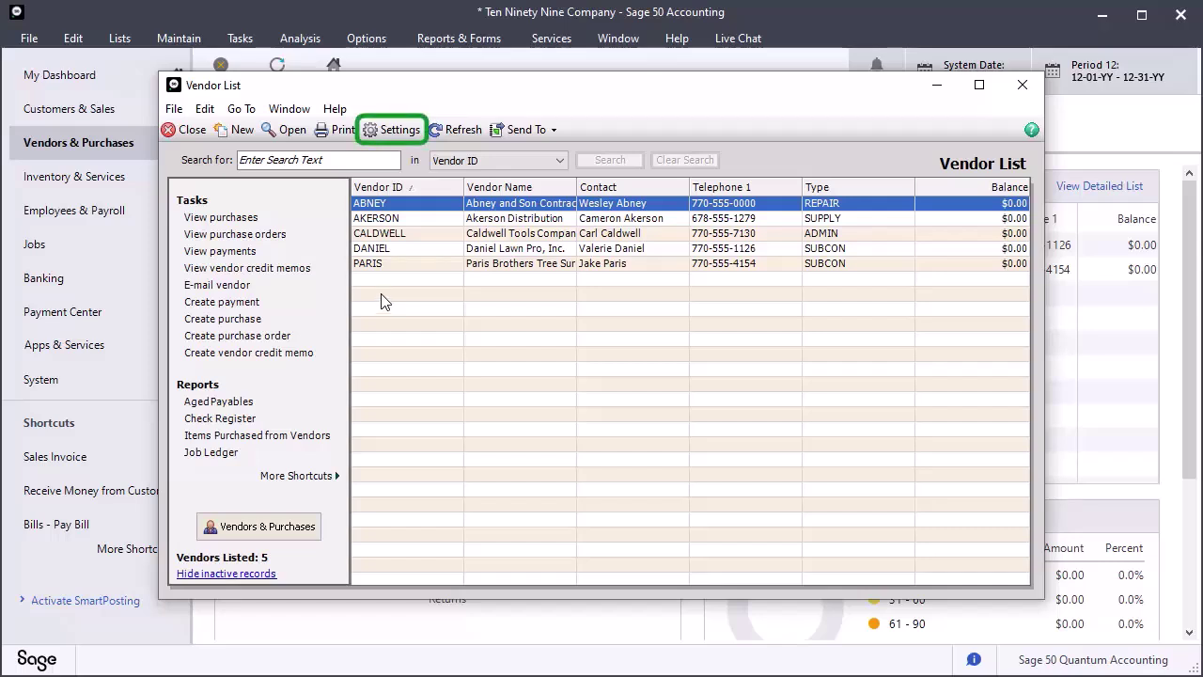
click(393, 129)
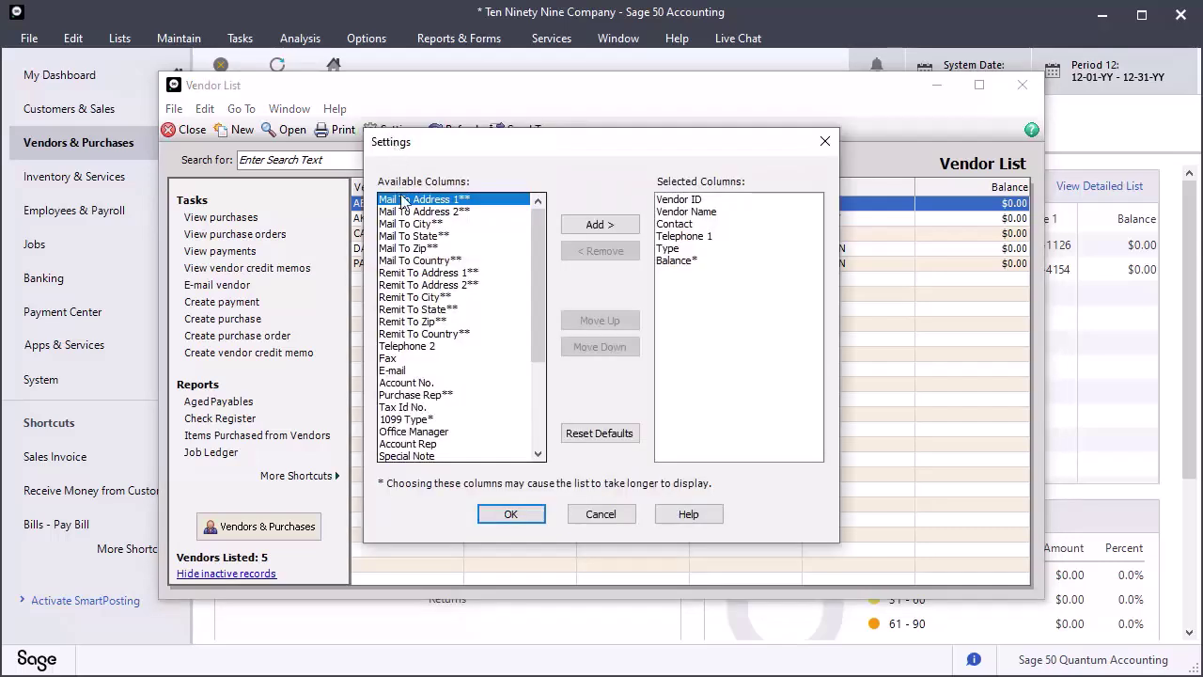
click(406, 419)
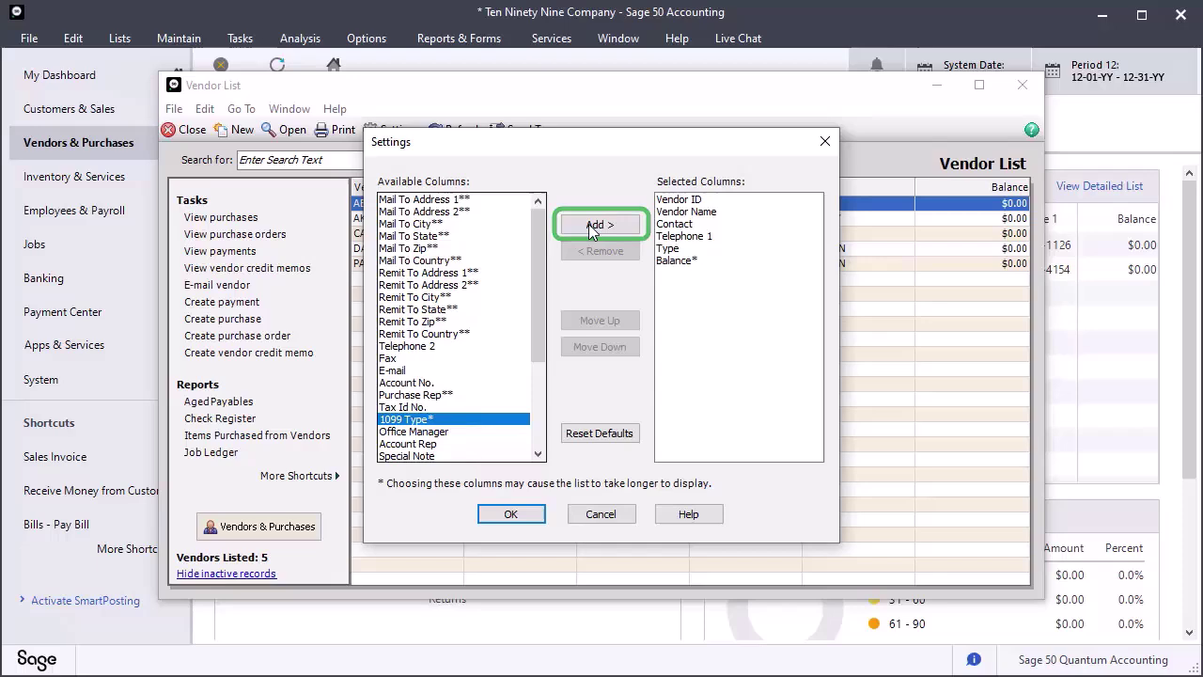
click(583, 226)
click(583, 226)
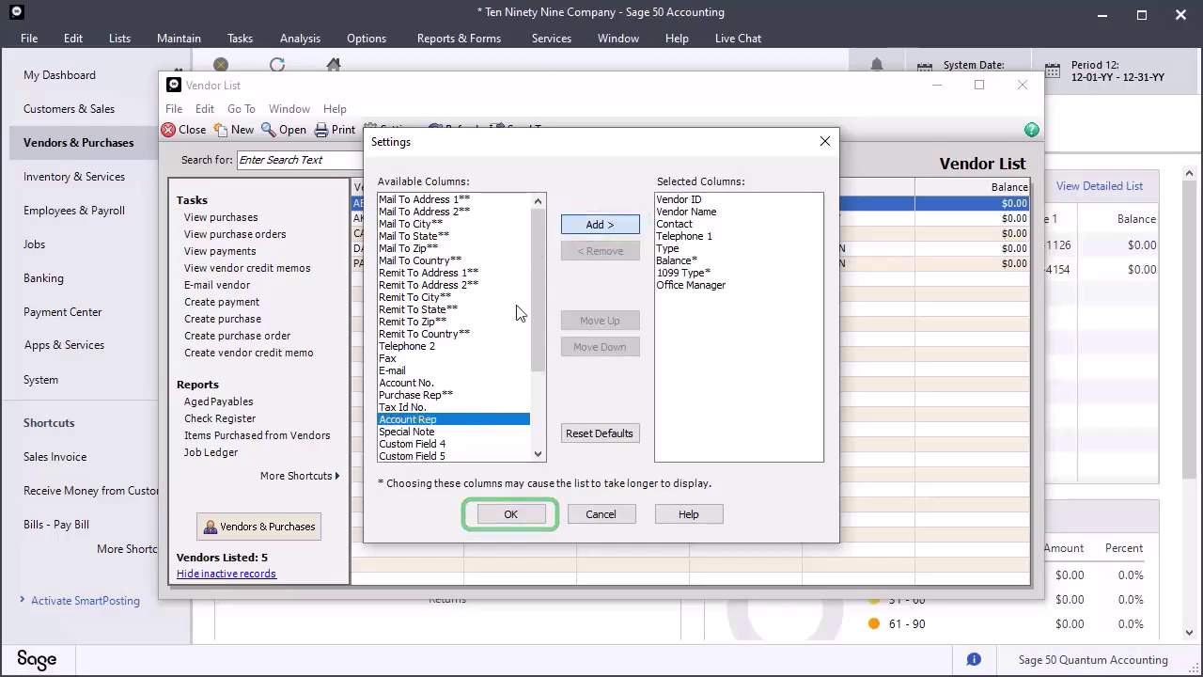
click(507, 514)
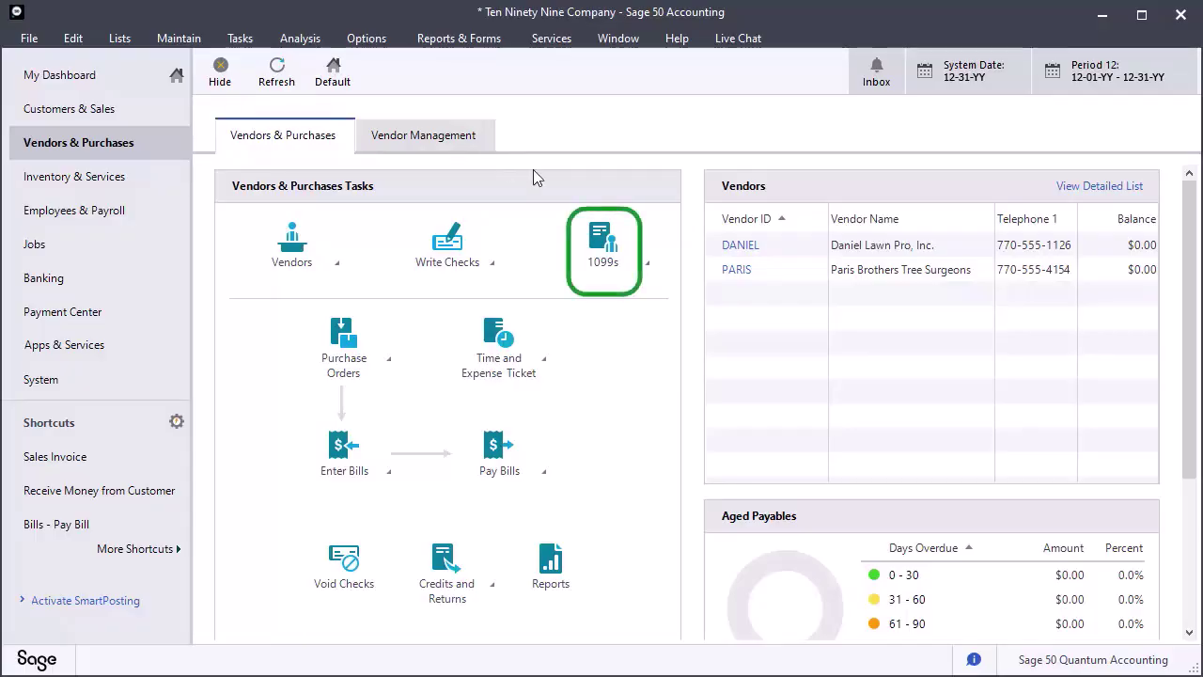
click(598, 237)
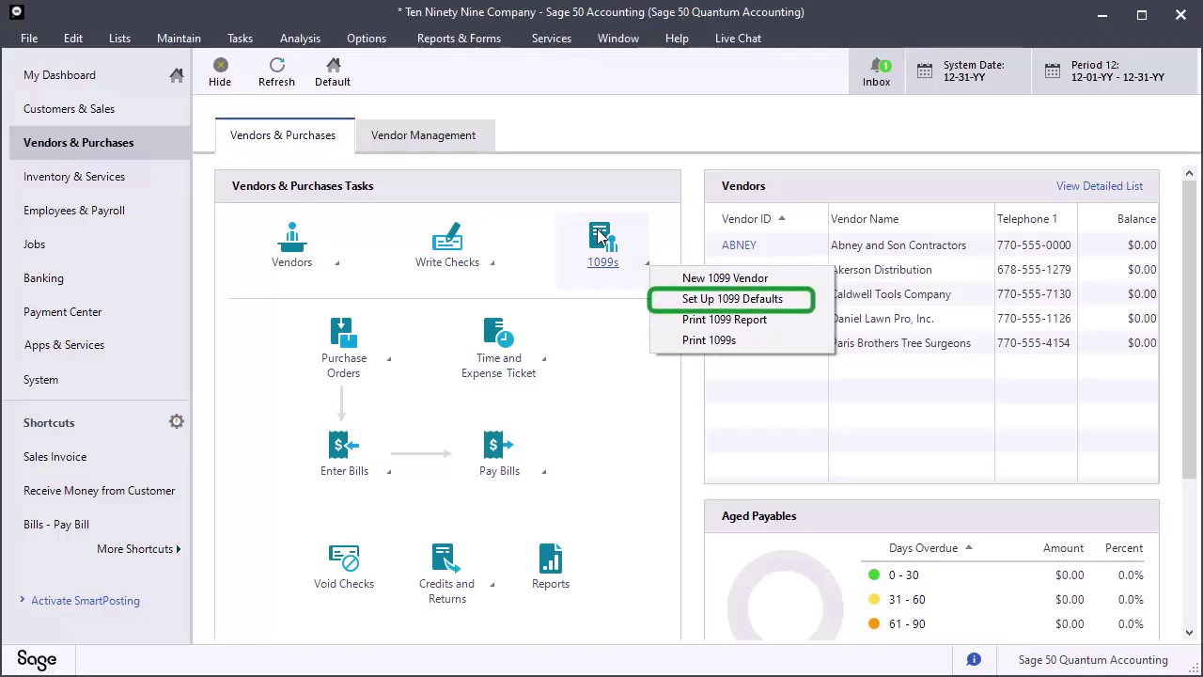
click(692, 301)
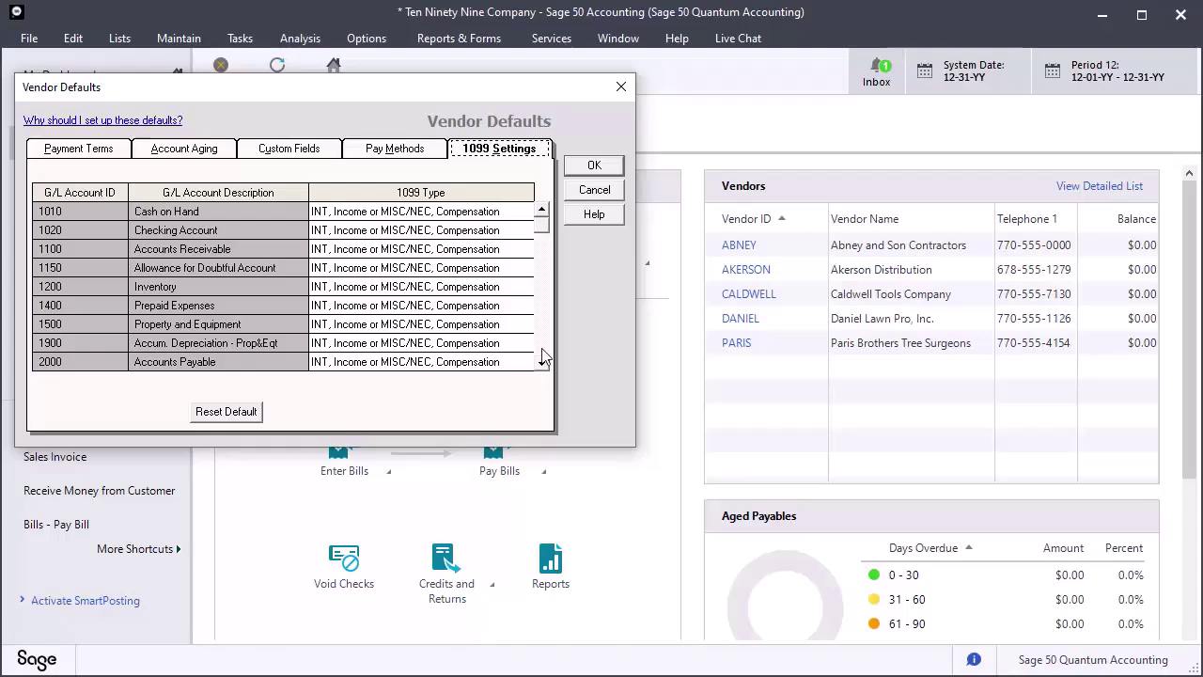
scroll(542, 358, down, 4)
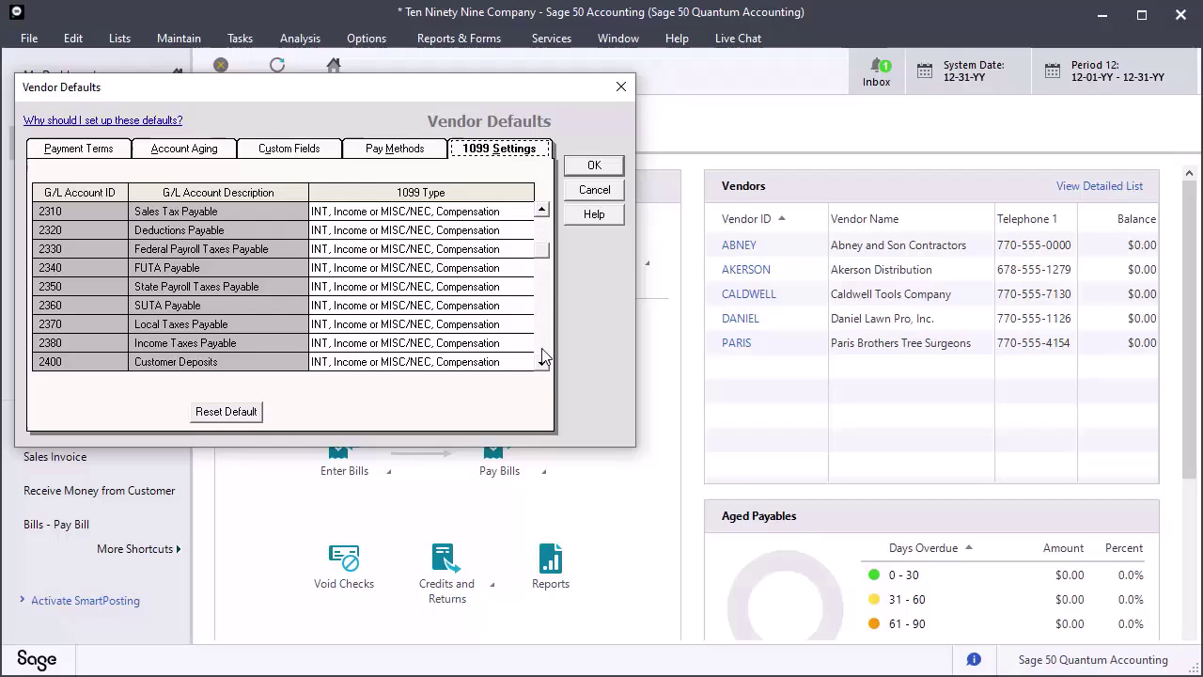
scroll(543, 359, down, 3)
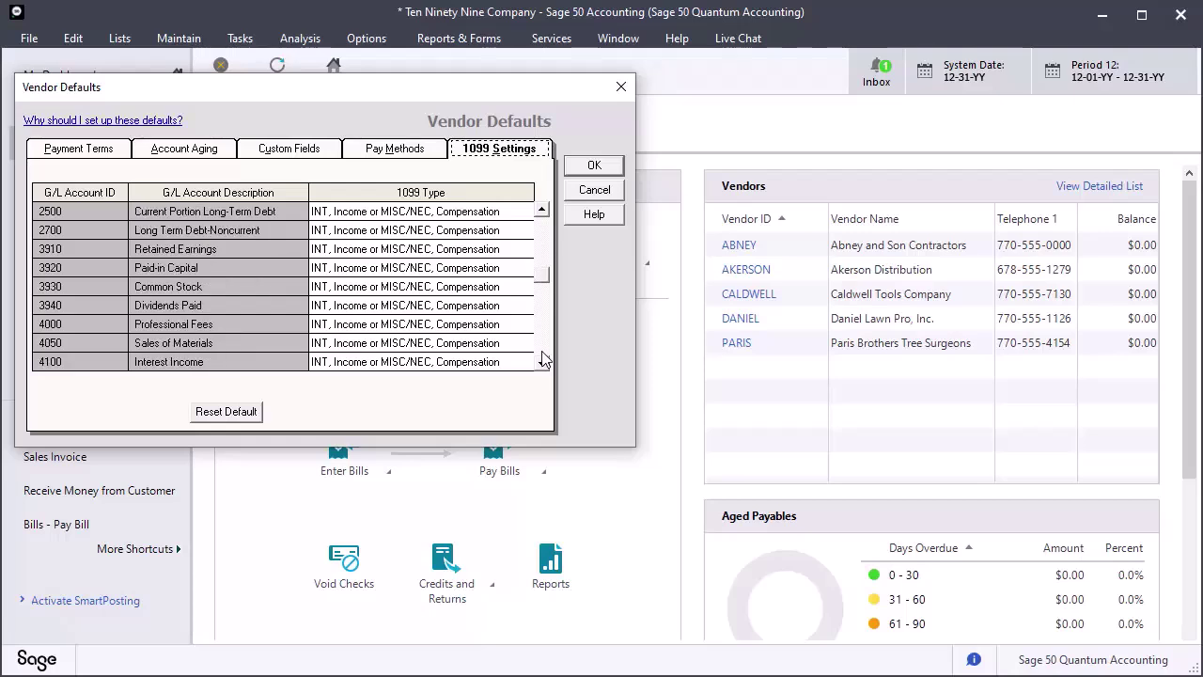
scroll(542, 358, down, 3)
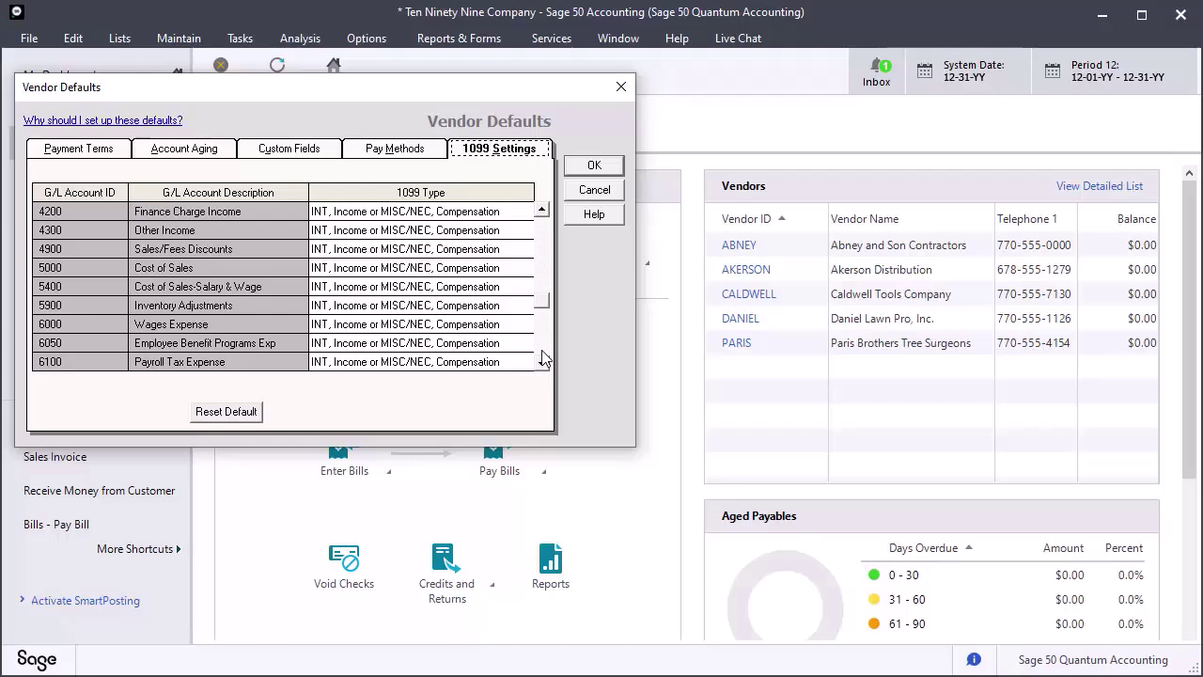
scroll(542, 358, down, 3)
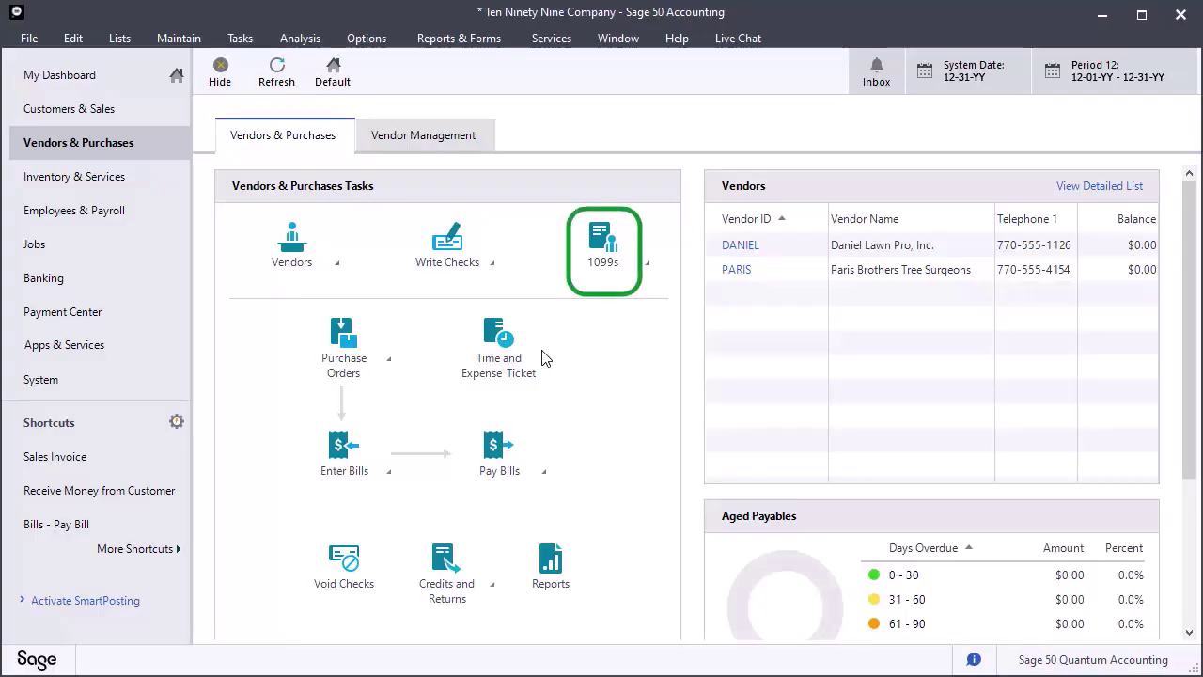
click(599, 268)
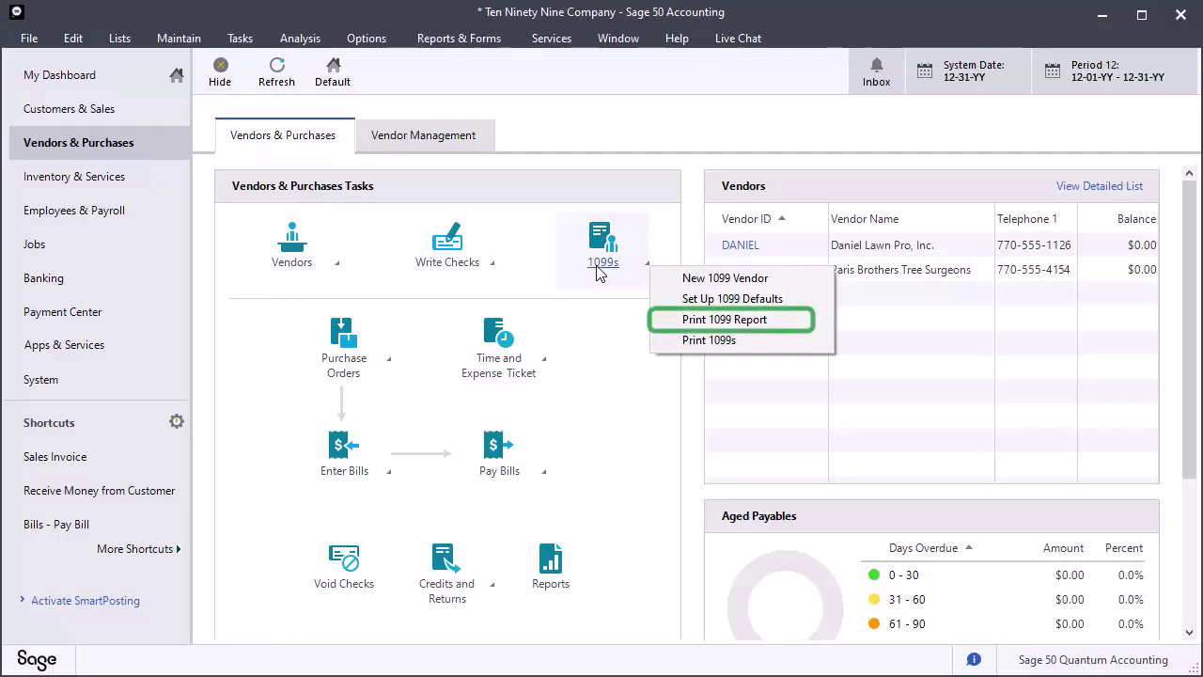
click(690, 321)
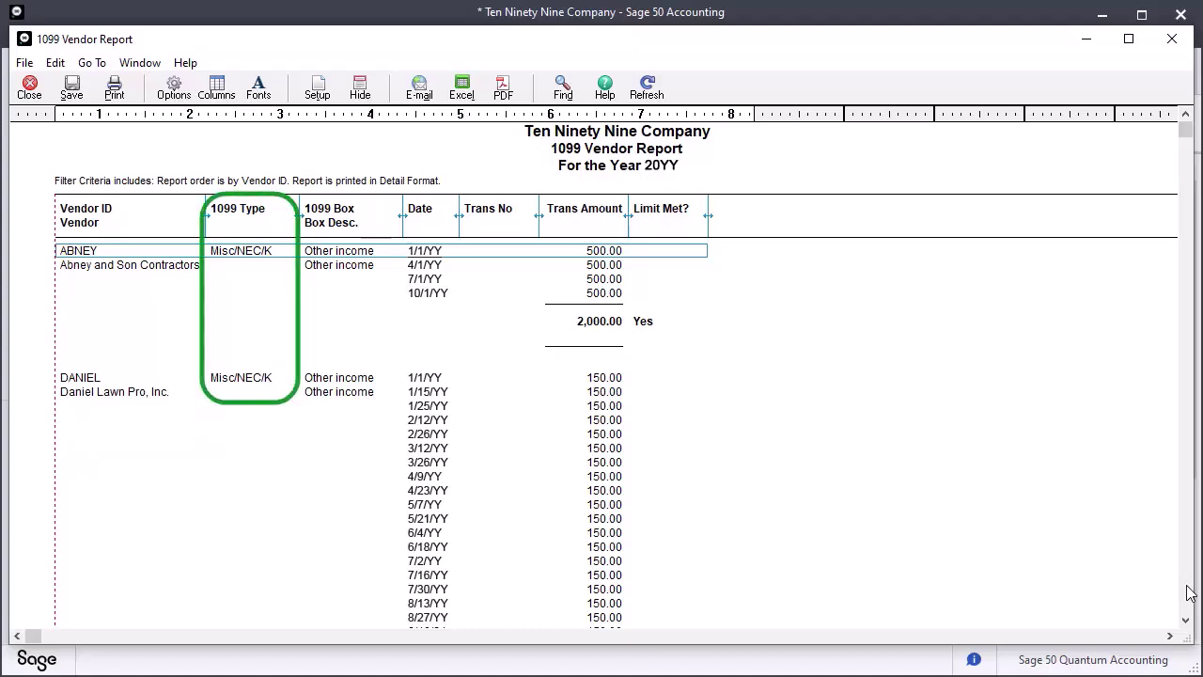
scroll(1189, 593, down, 6)
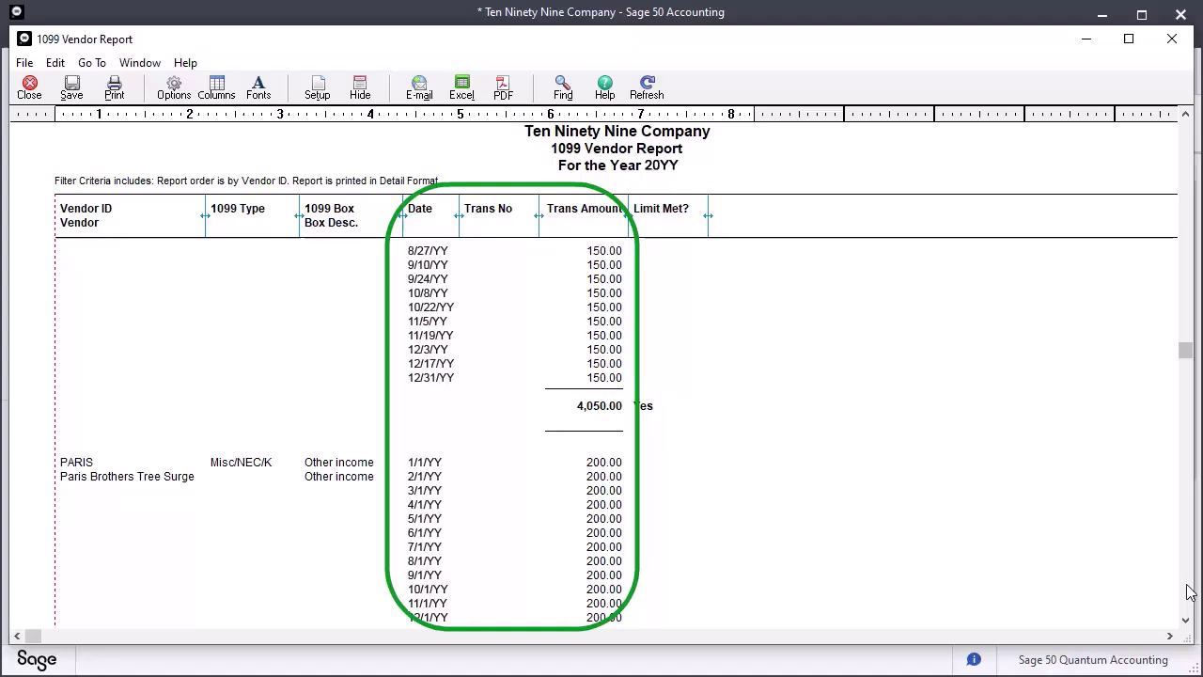
click(1186, 586)
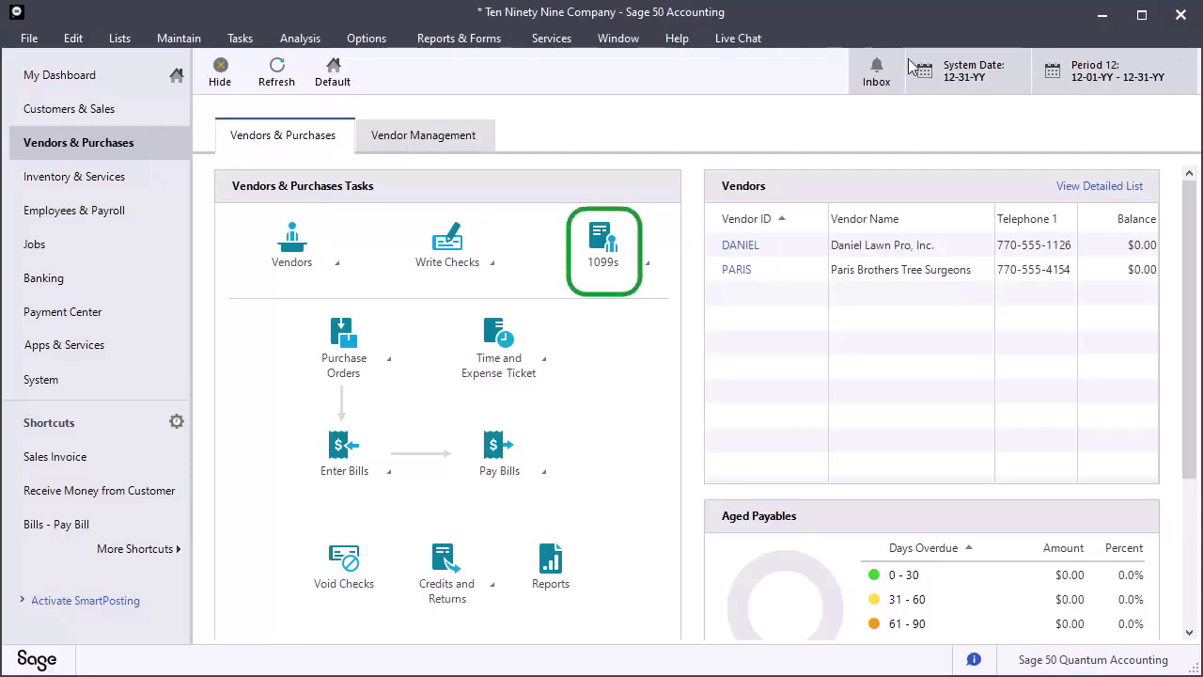
- Start printing 1099s with the 20YY 1099-MISC form and filing year 20YY
click(601, 252)
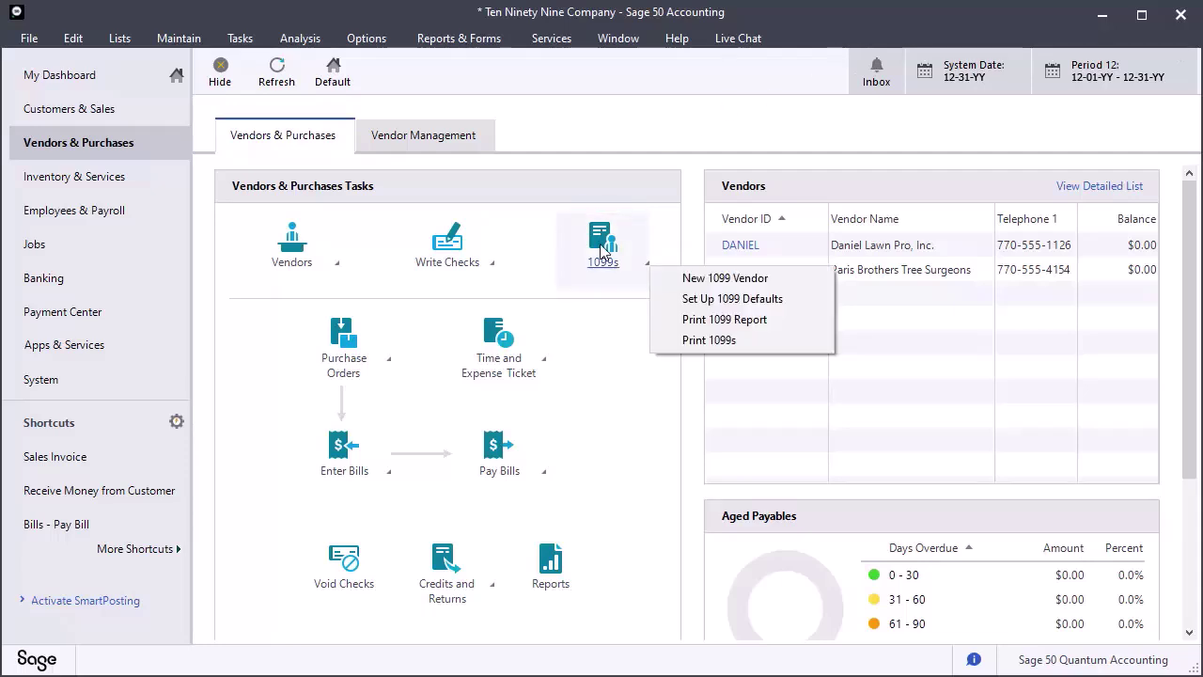
click(716, 342)
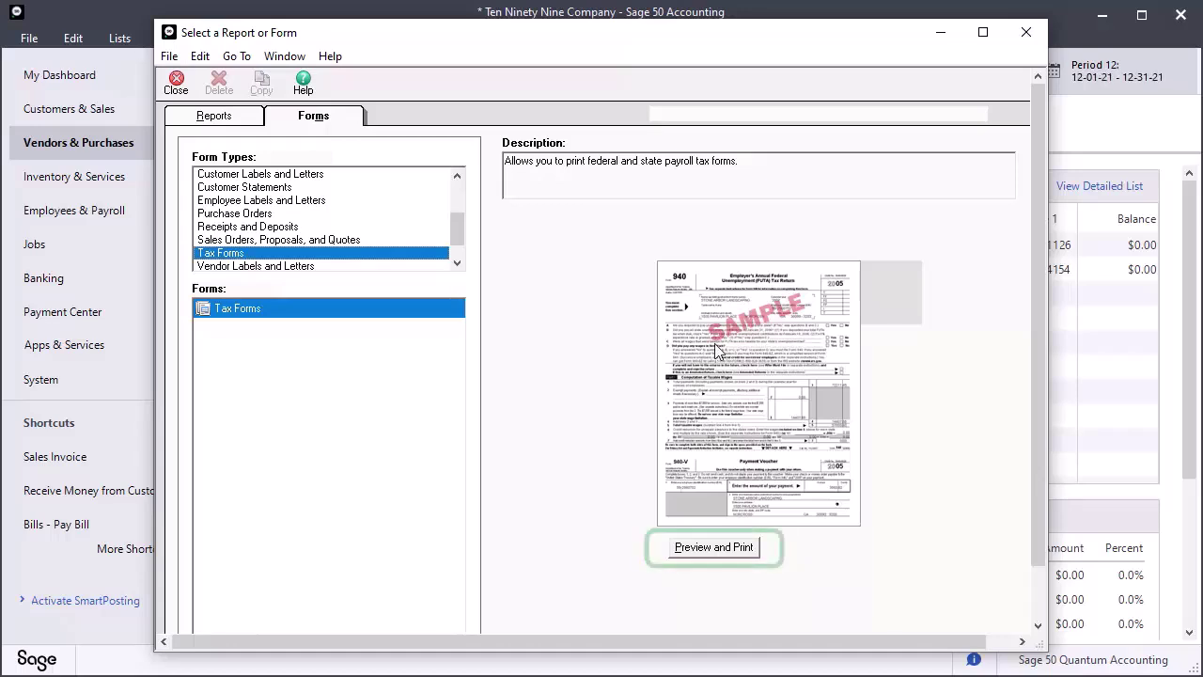
click(714, 547)
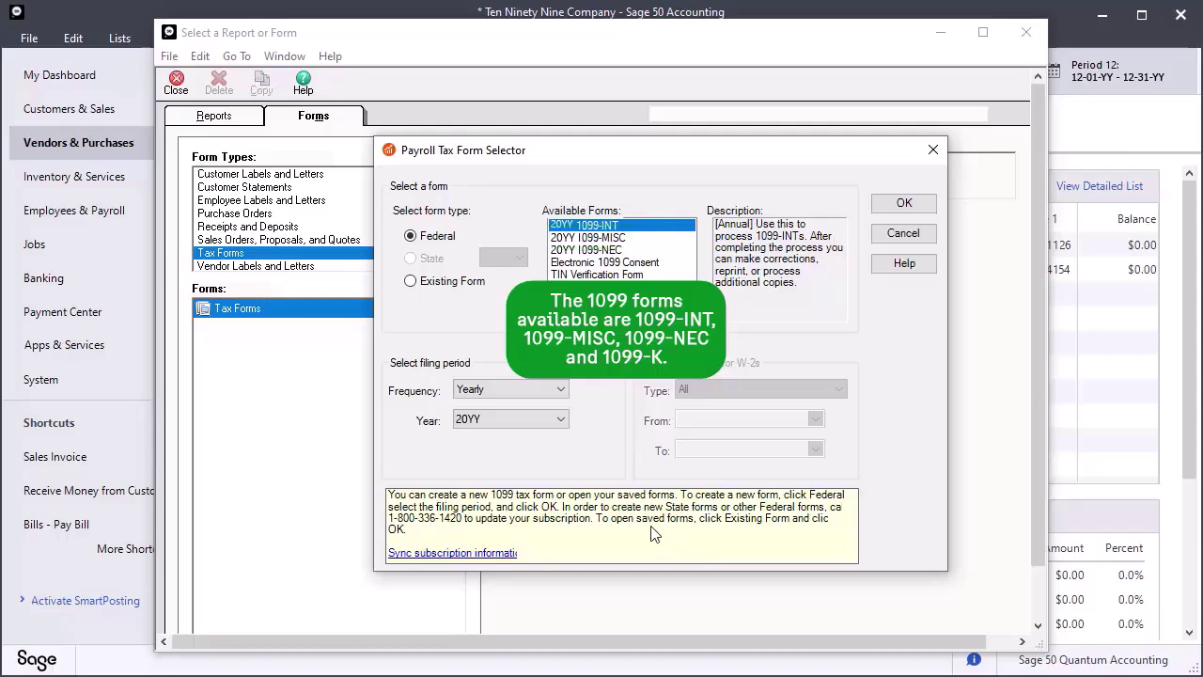
click(609, 239)
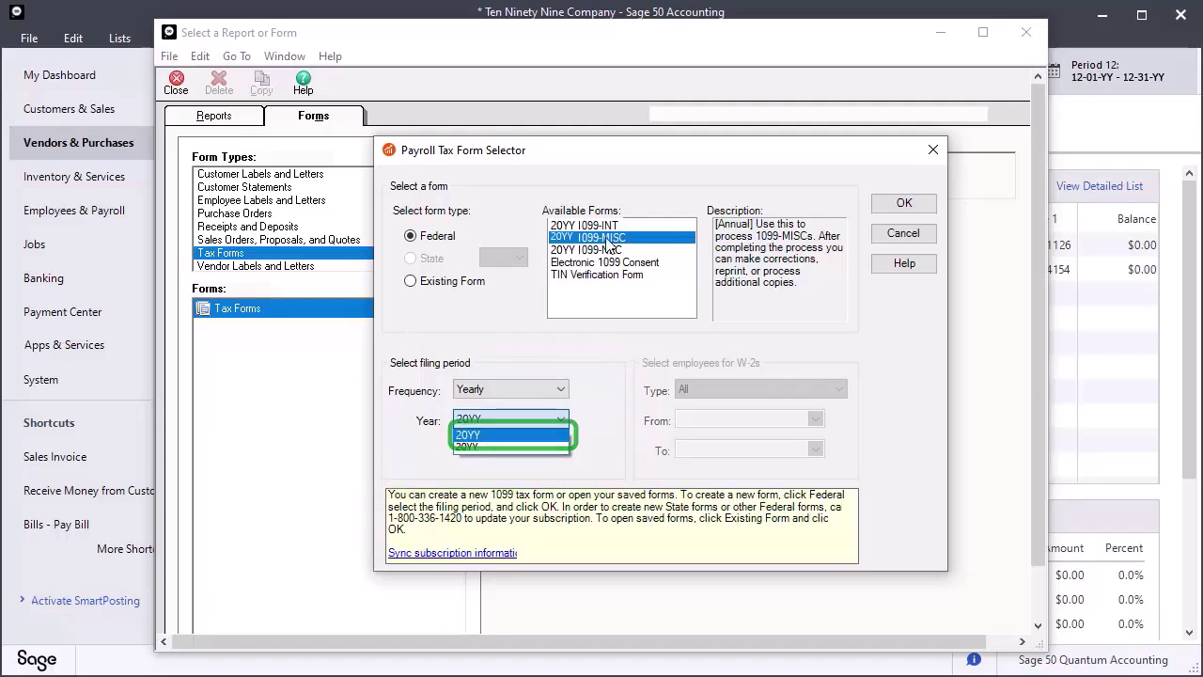
click(545, 423)
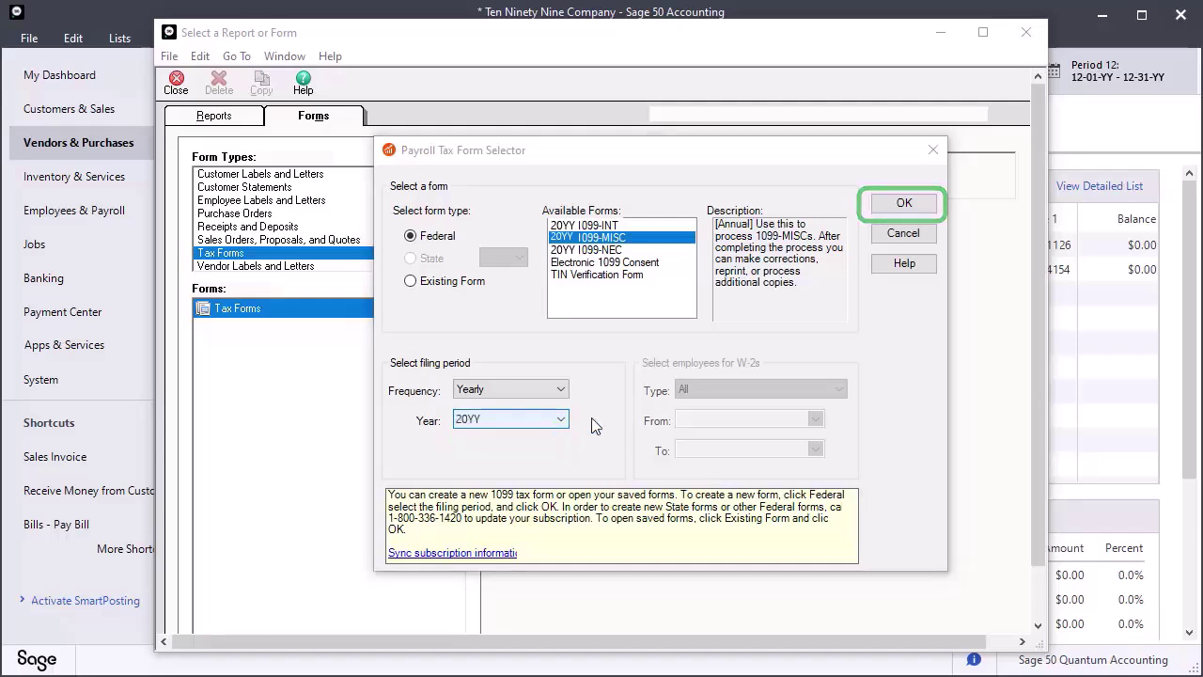
click(898, 207)
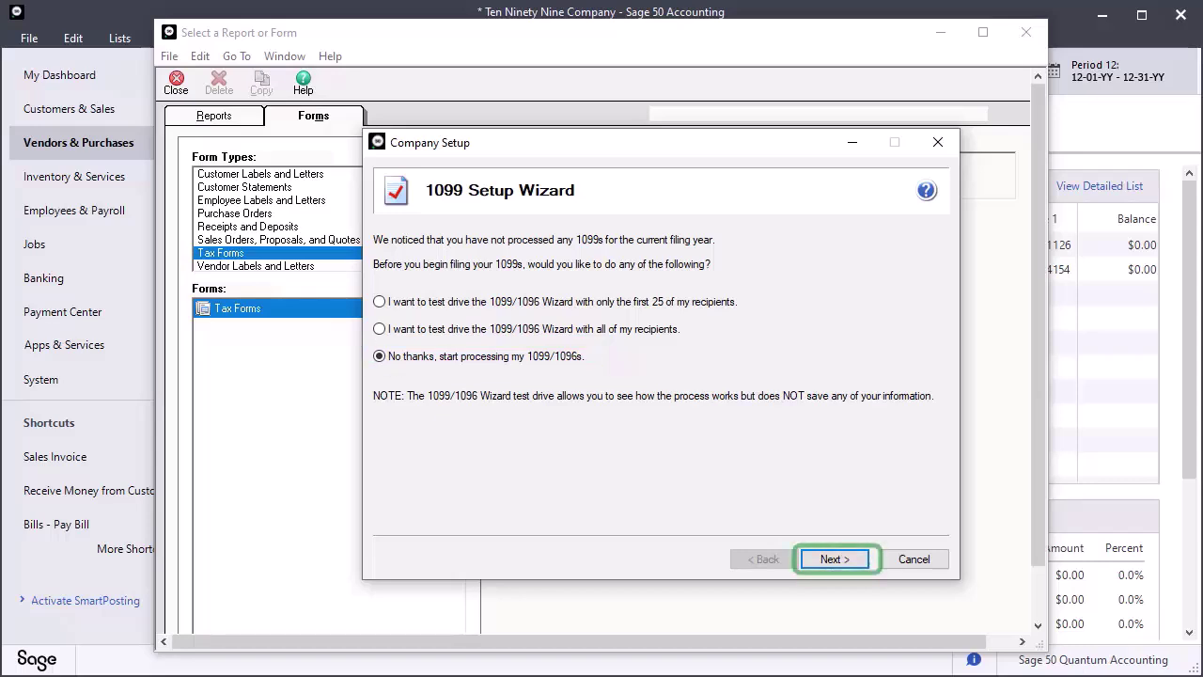
- Skip the test drive, accept the payer TIN, and choose a single 1099 data file for this EIN
click(851, 560)
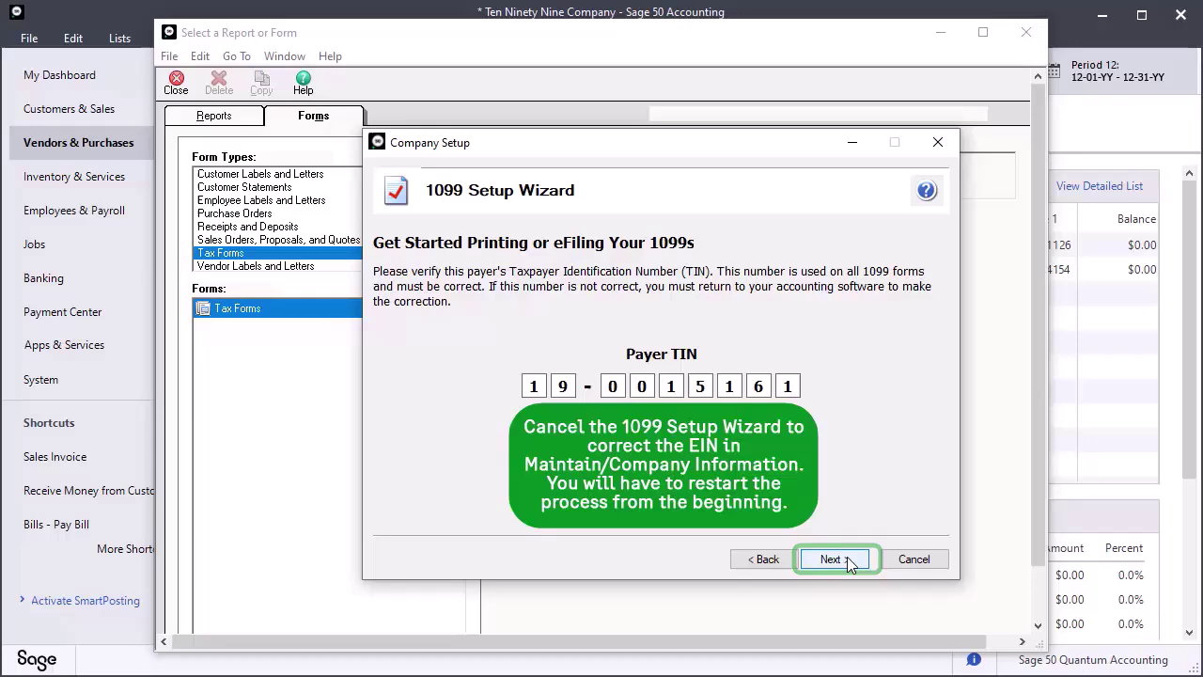
click(851, 560)
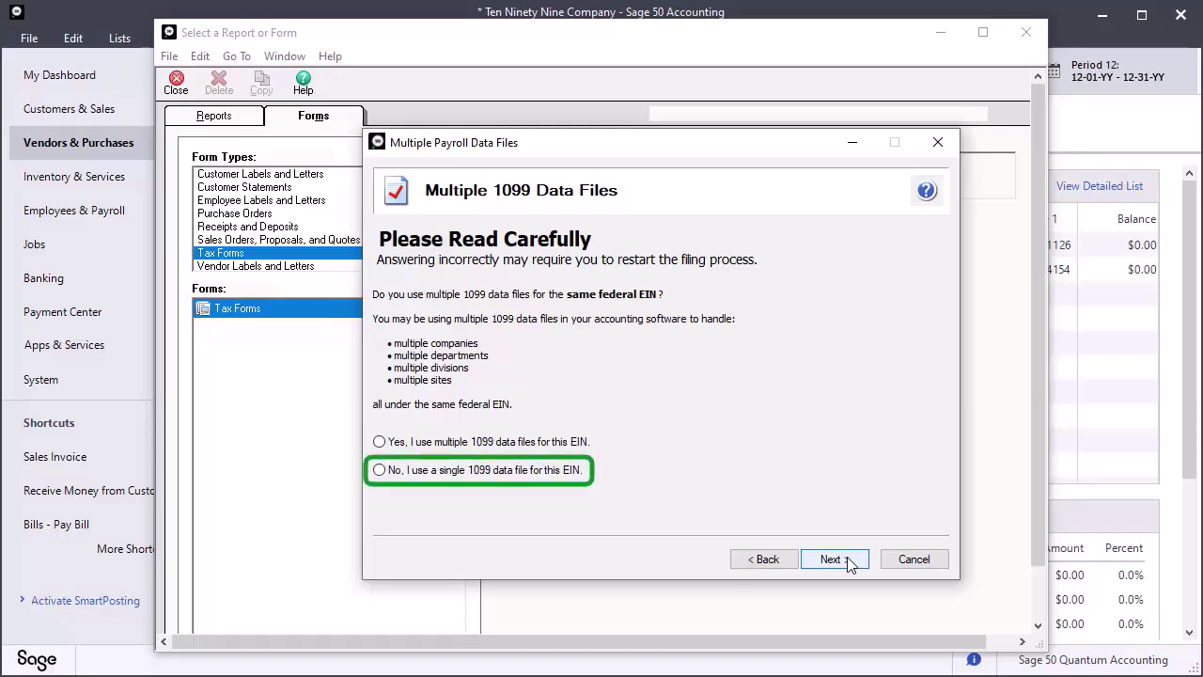
click(380, 470)
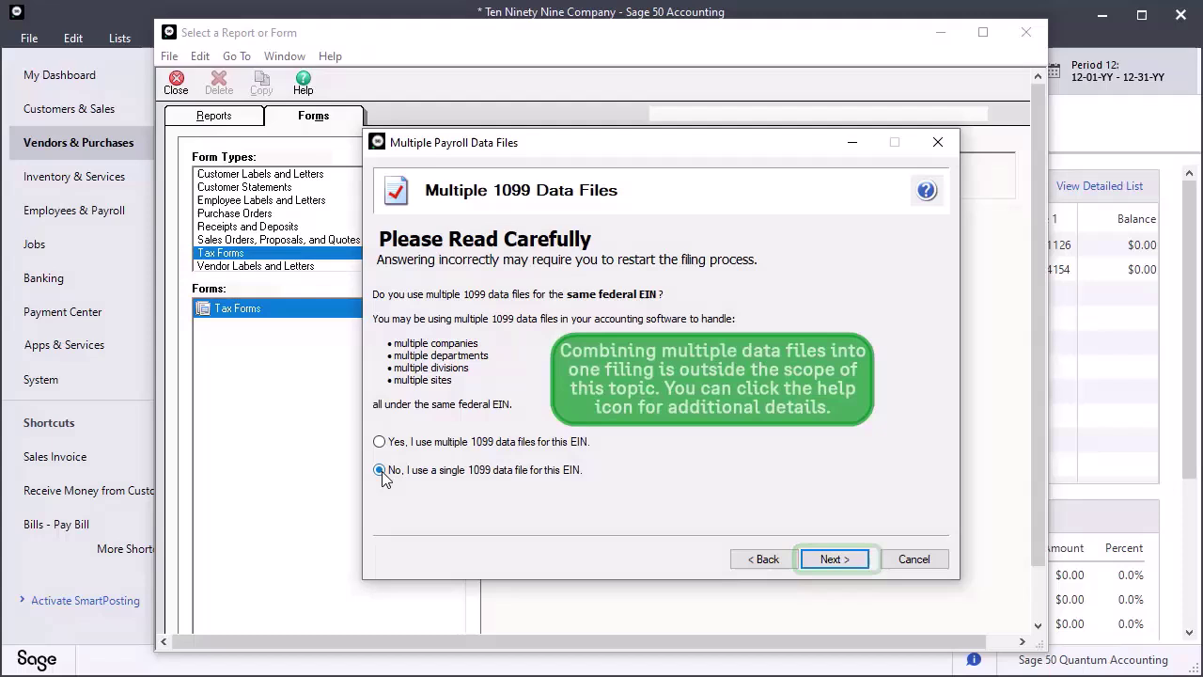
- Accept payer details, own-company filing, tax items, no electronic-only recipients, and default recipient IDs
click(834, 559)
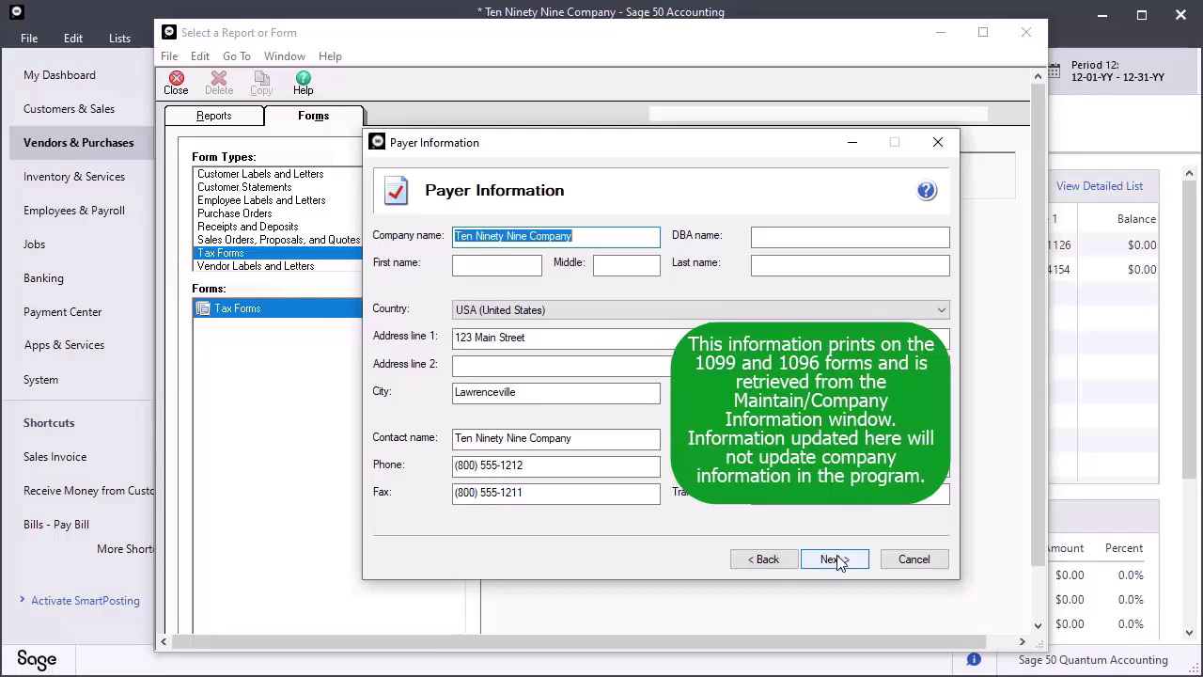
click(838, 561)
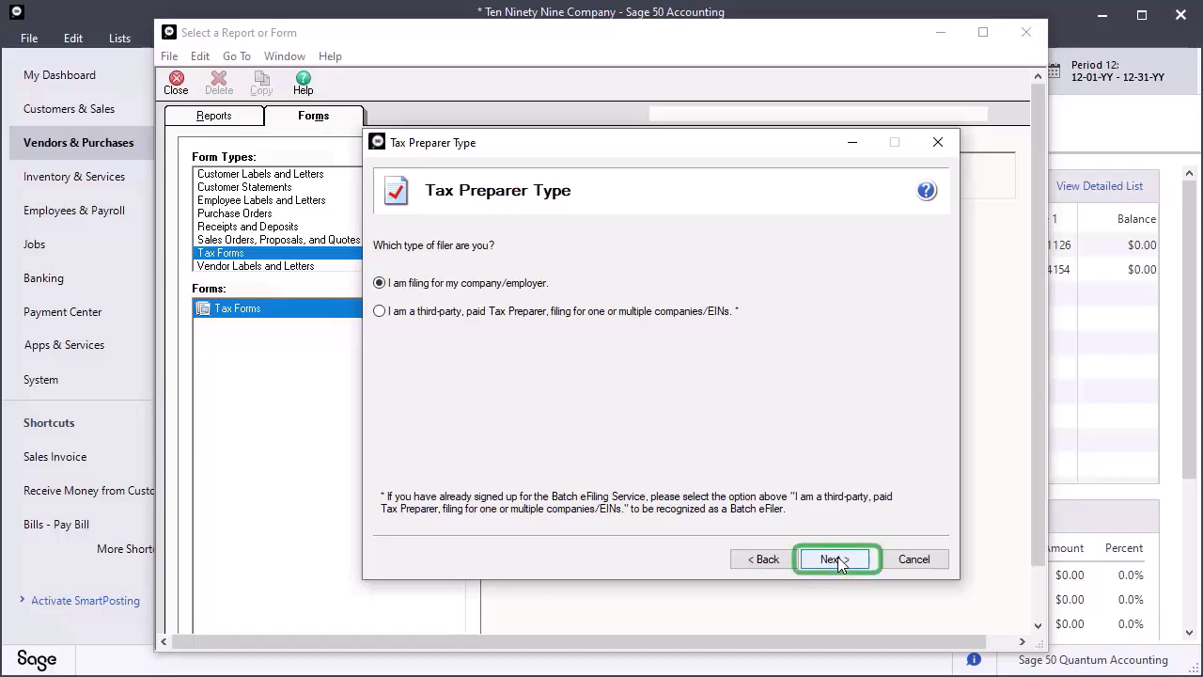
click(835, 559)
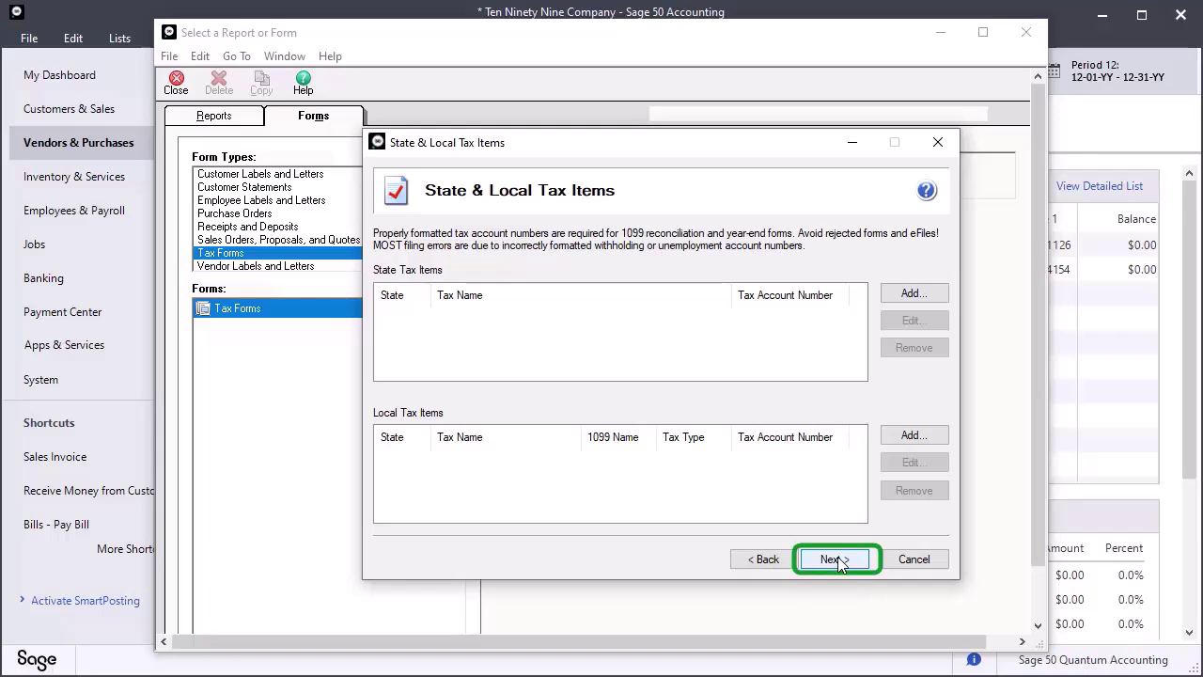
click(835, 559)
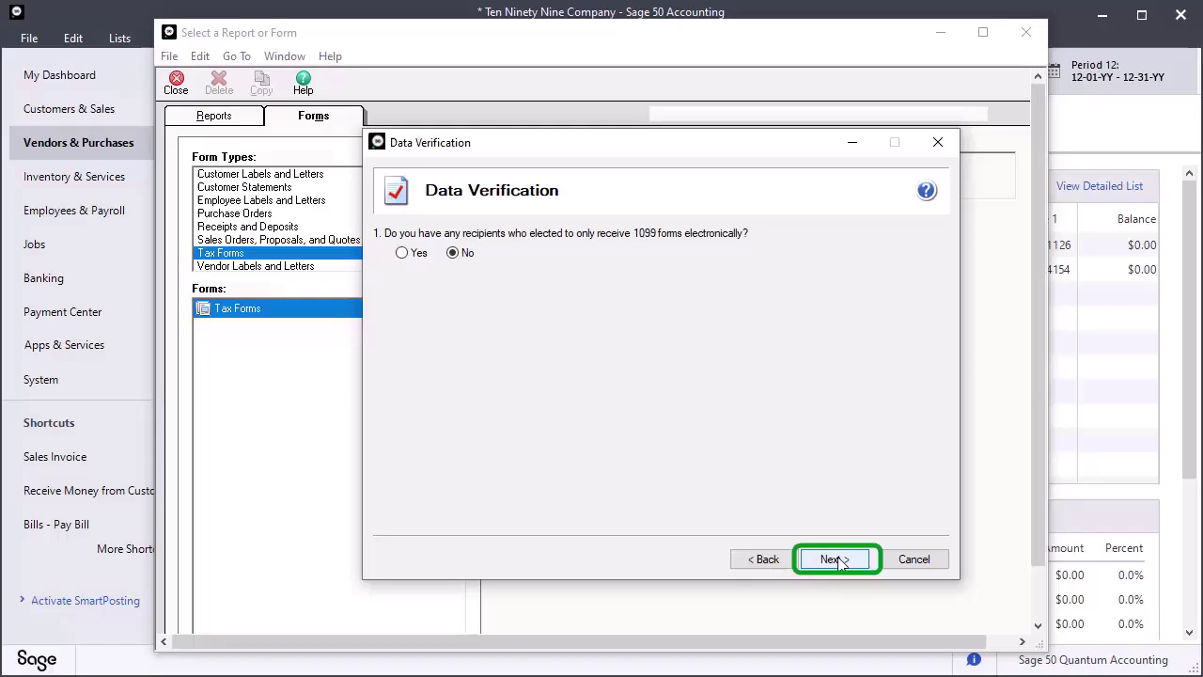
click(834, 560)
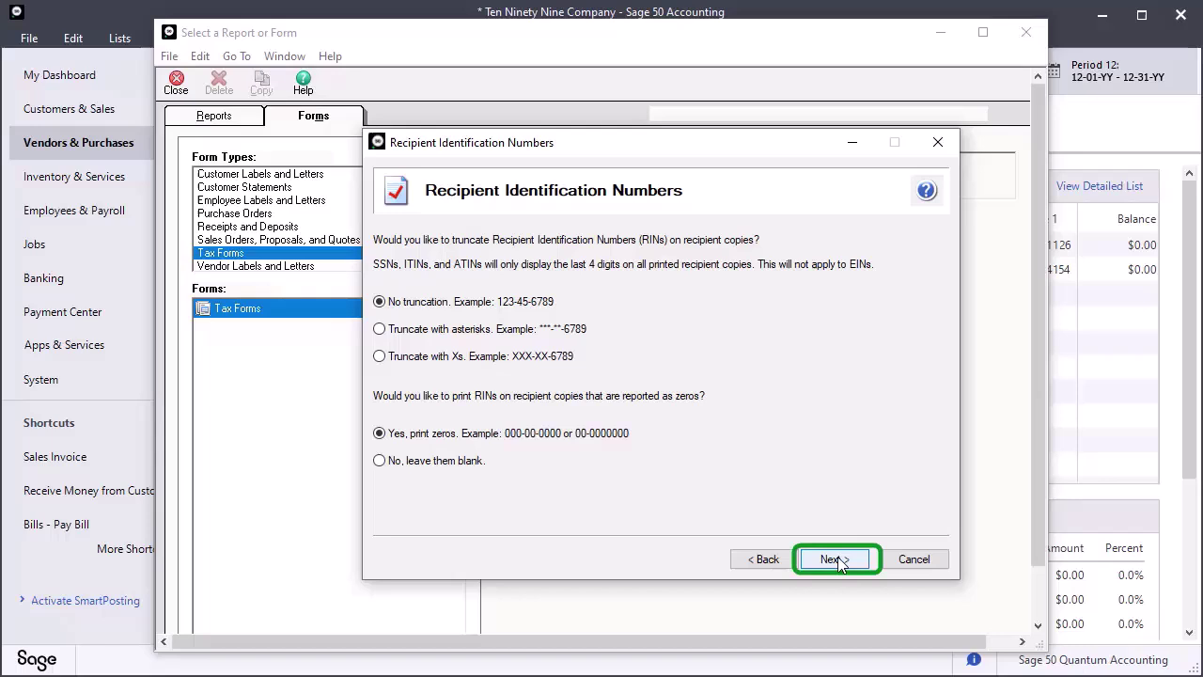
click(834, 560)
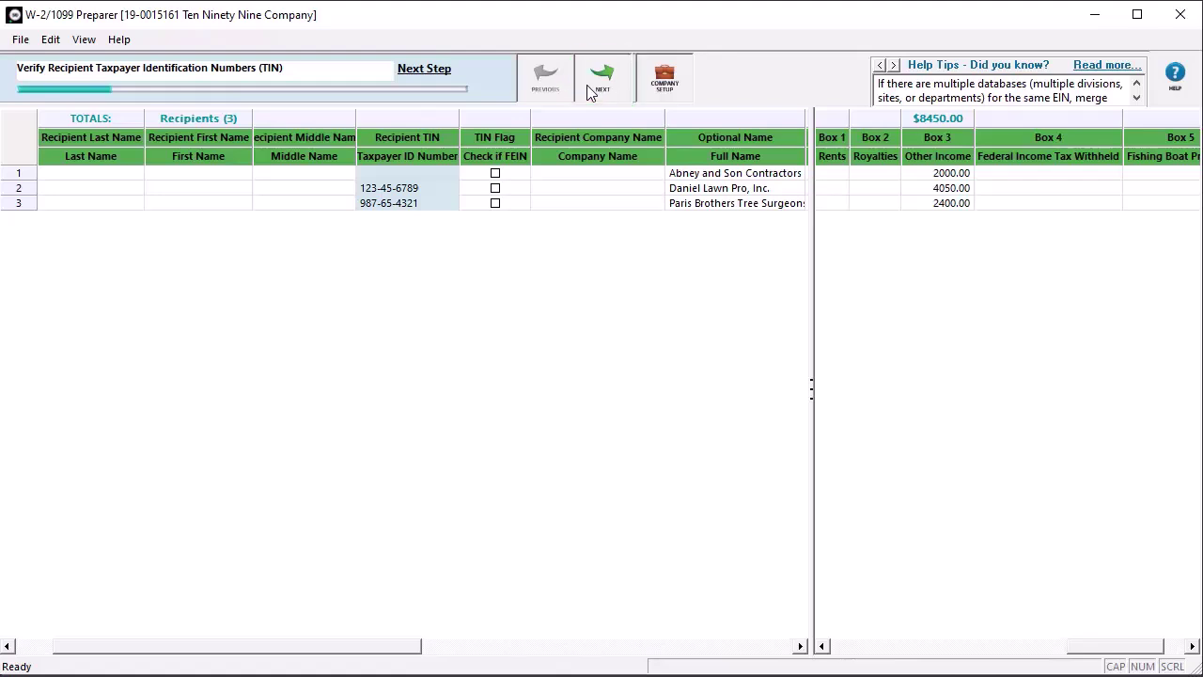
- Advance past the FEIN flags, names, addresses, income boxes and GA filing state checks
click(600, 89)
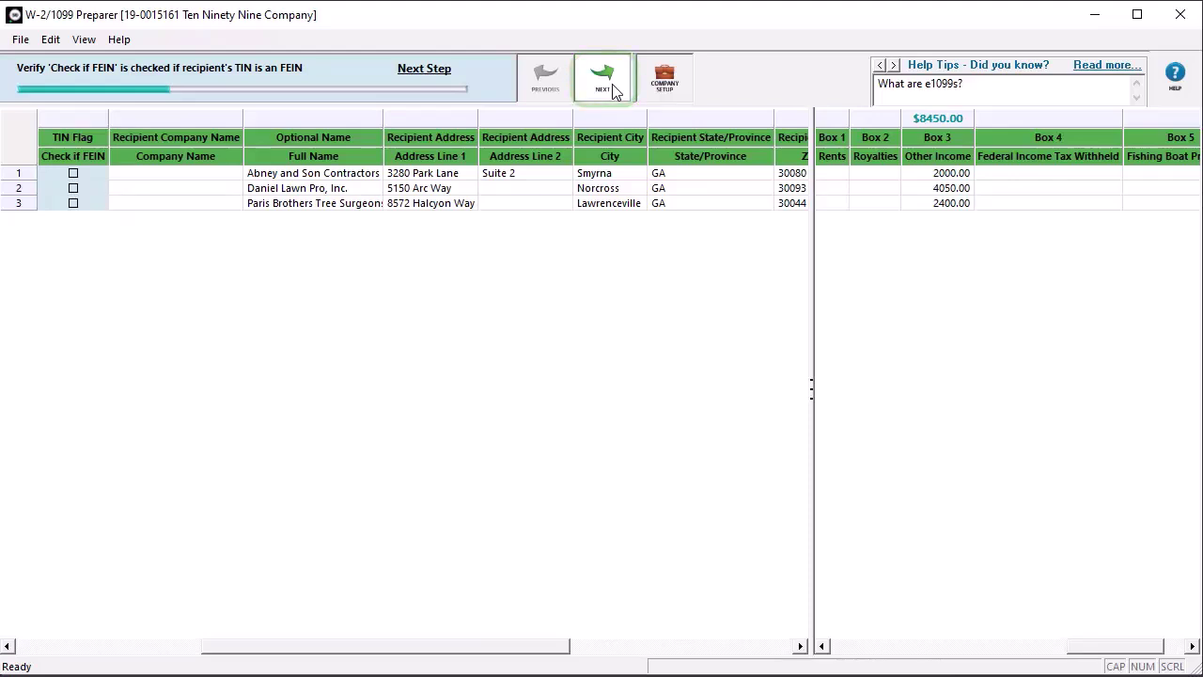
click(606, 80)
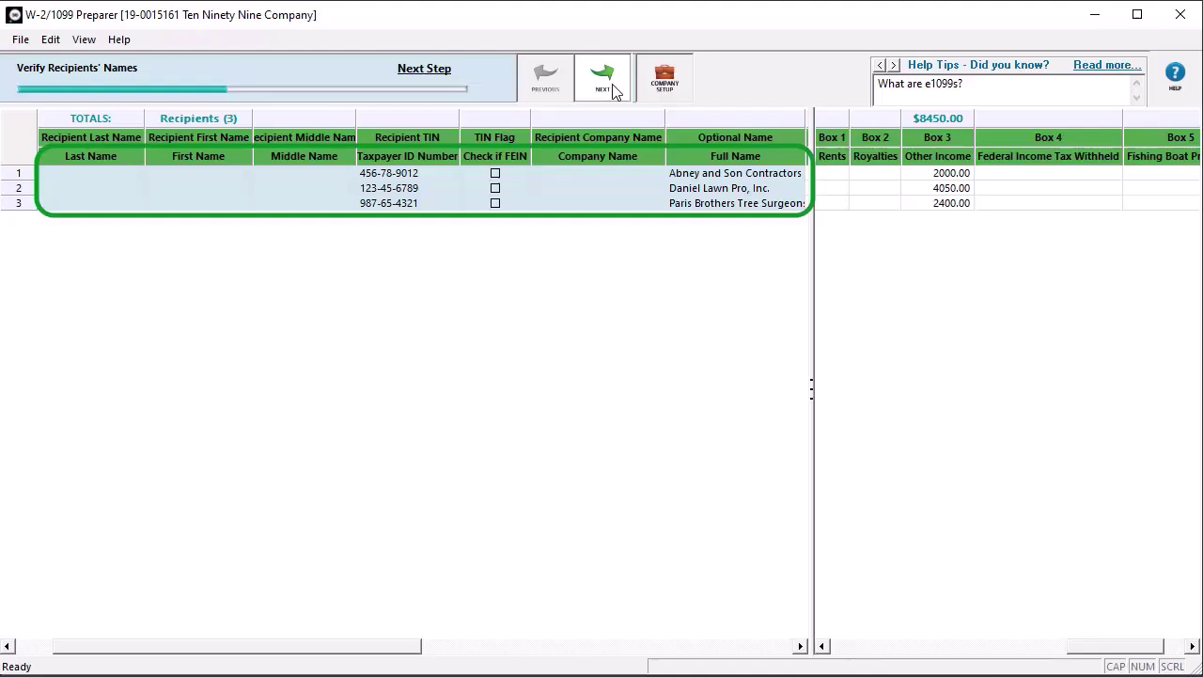
click(606, 80)
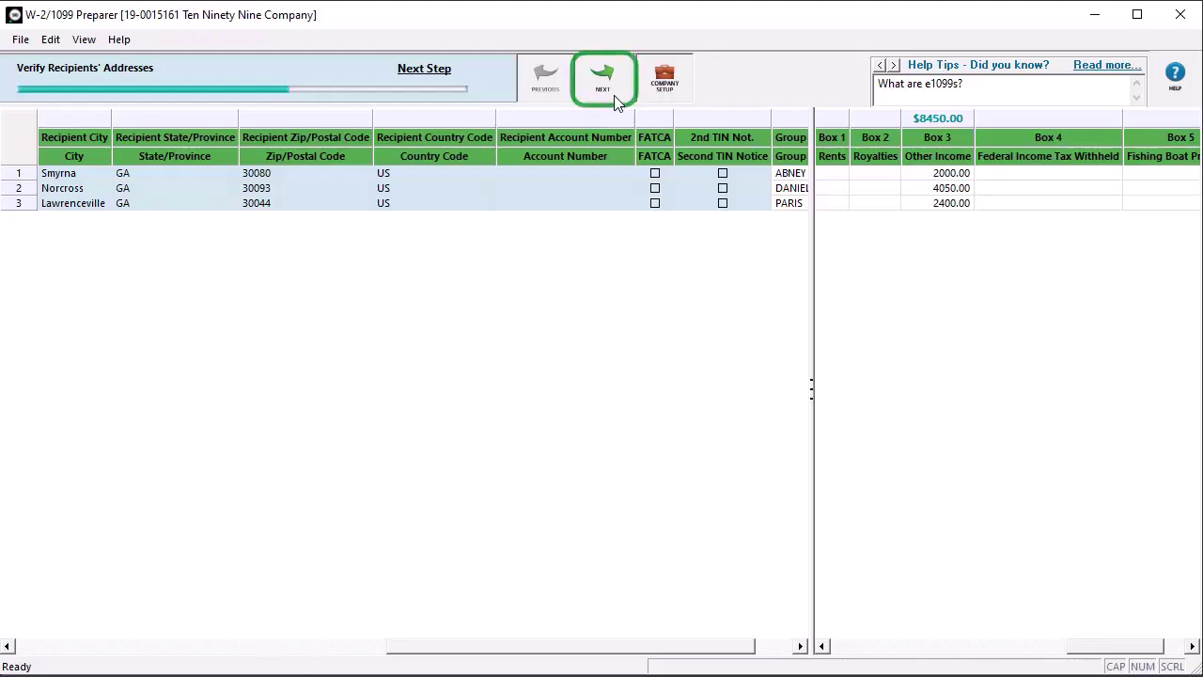
click(616, 101)
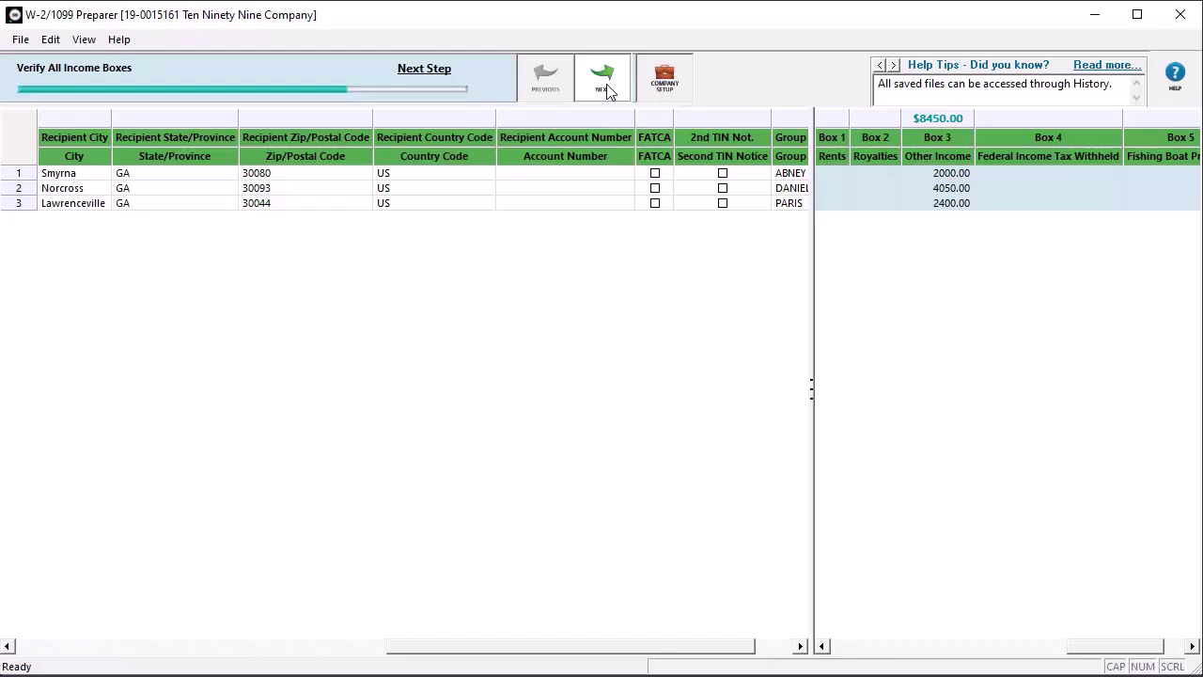
click(603, 79)
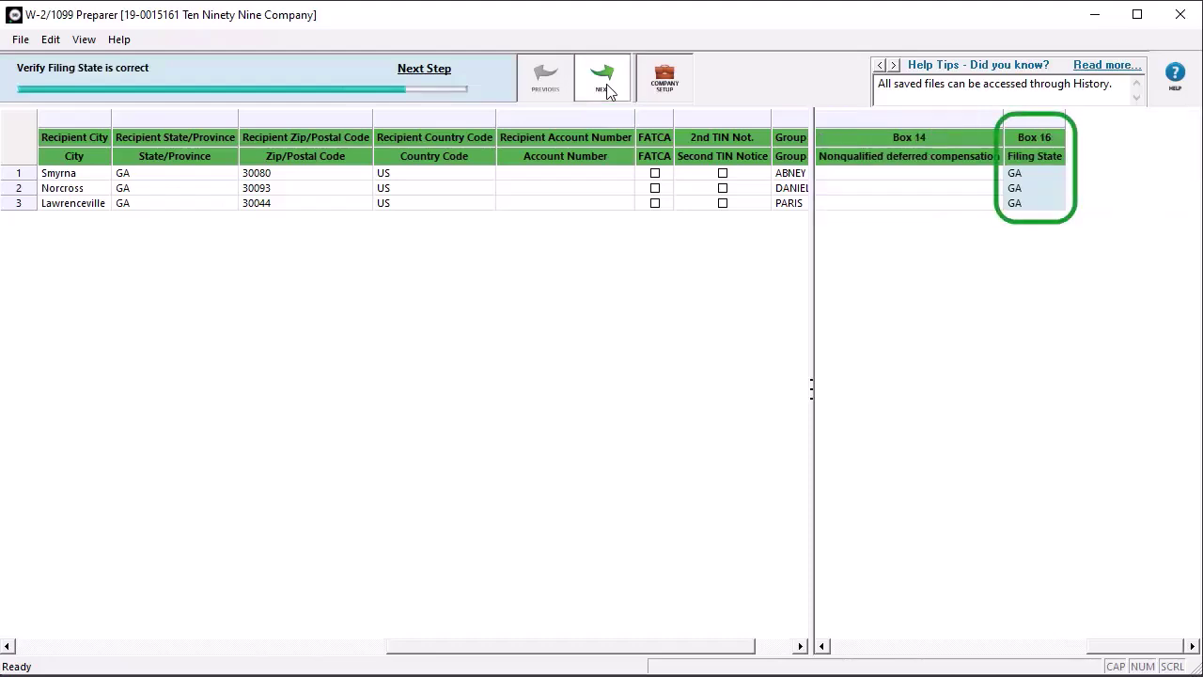
click(606, 89)
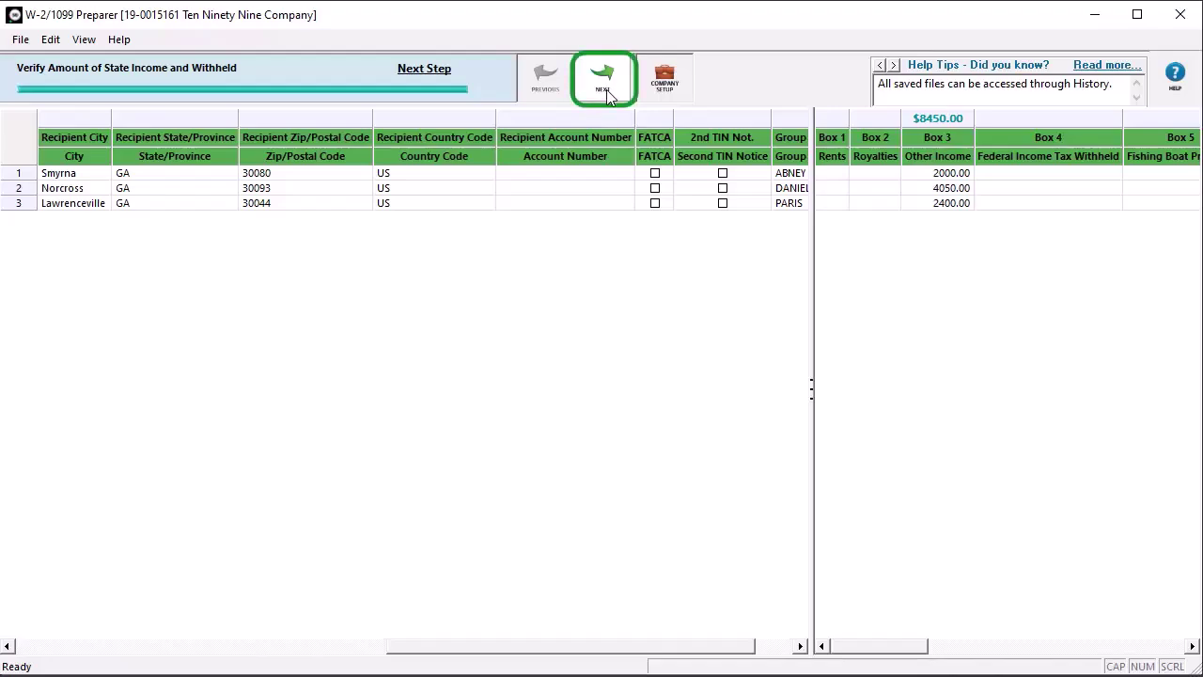
- Finish the recipient review, pass the Aatrix offer, and pick own options including printed recipient copies
click(606, 89)
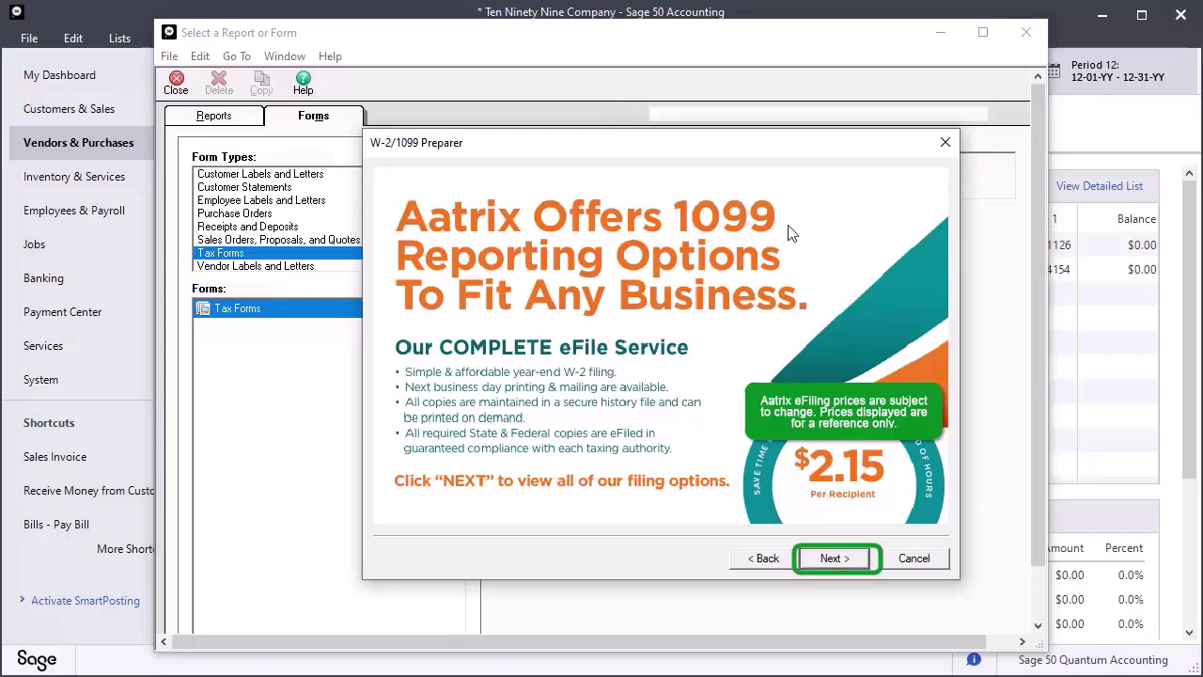
click(834, 558)
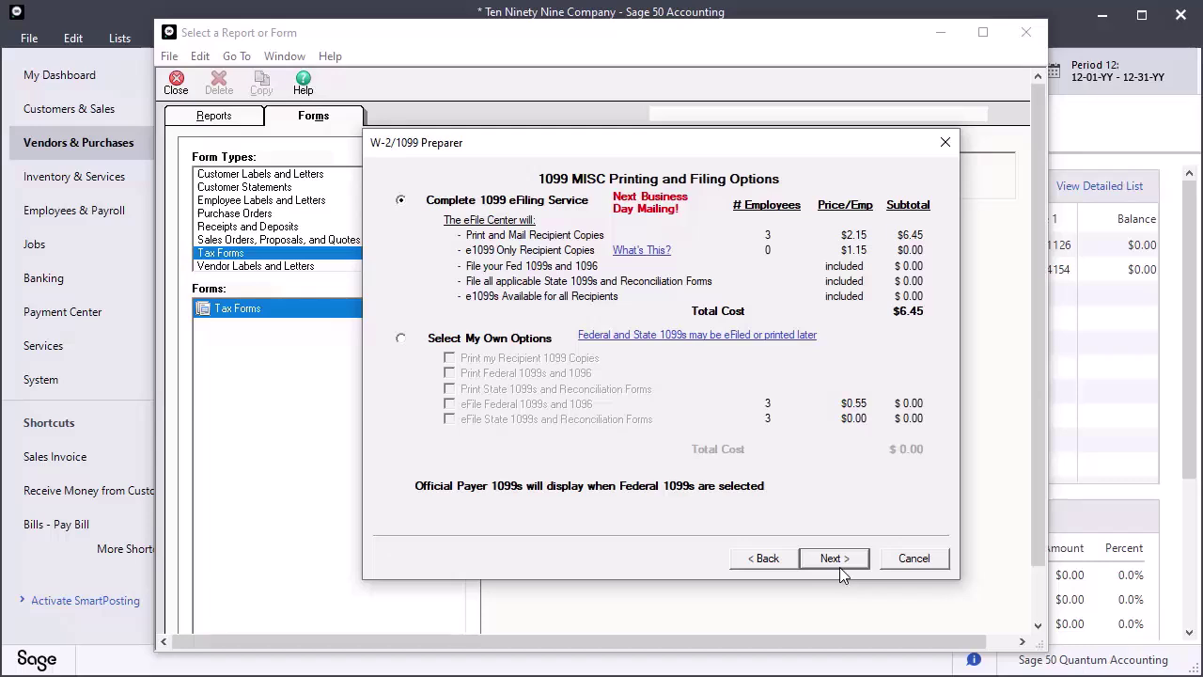
click(401, 338)
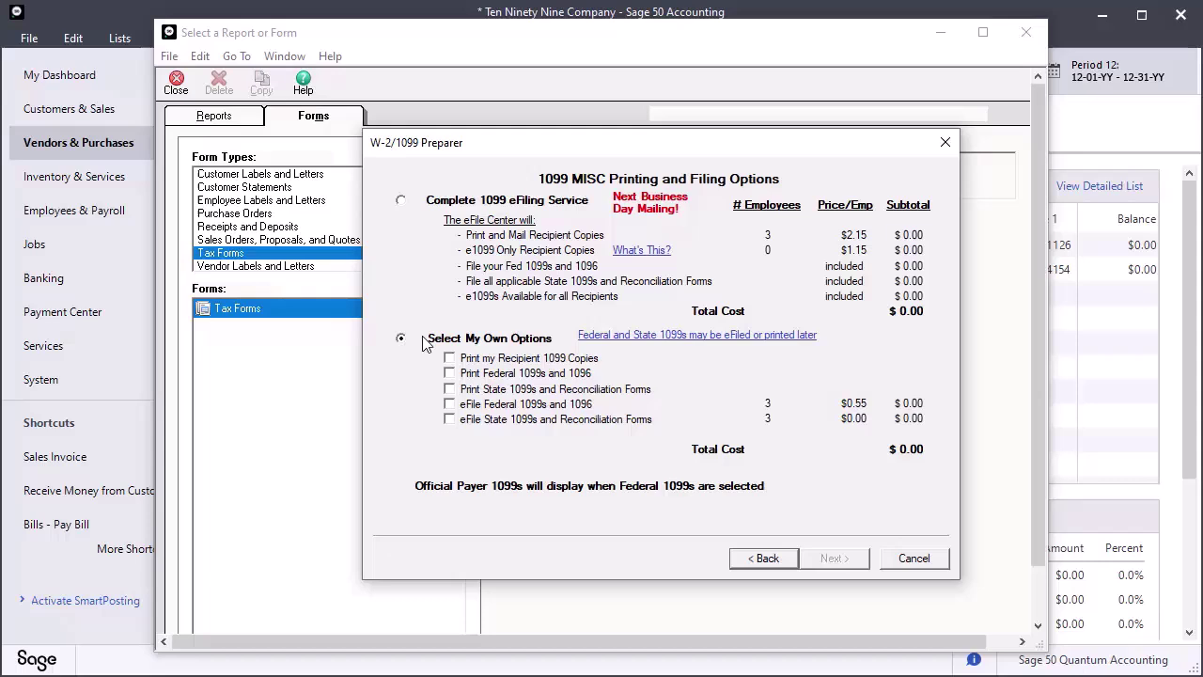
click(450, 358)
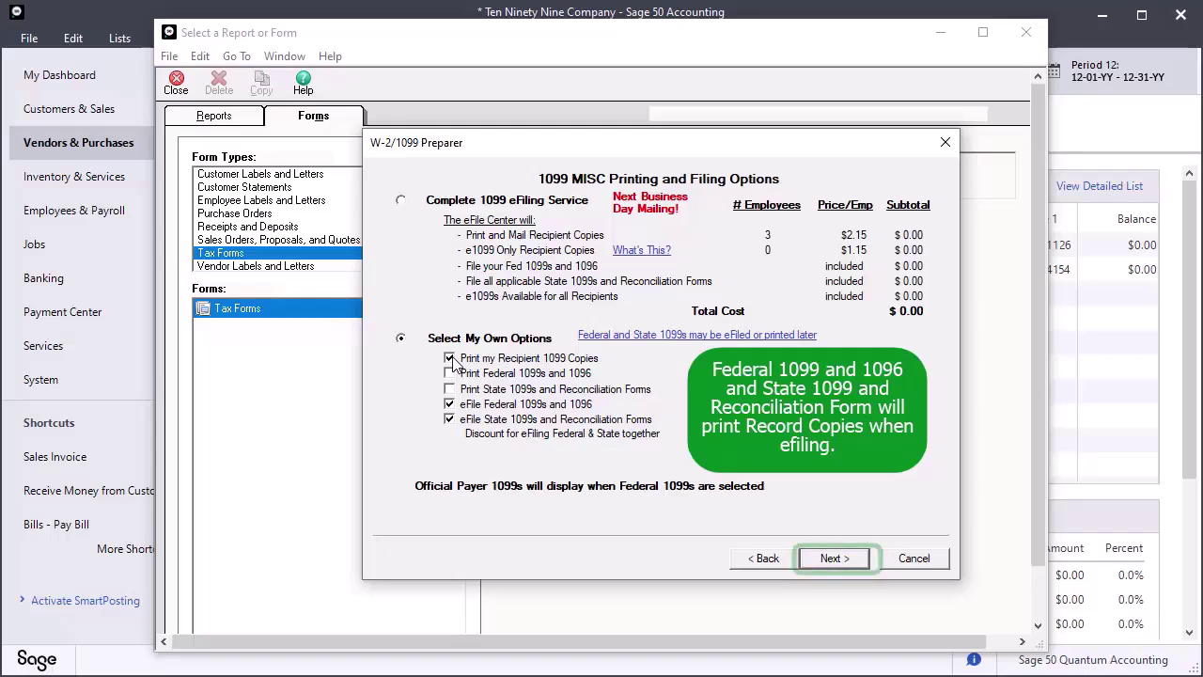
- Skip the complete eFile service, decline the PDF archive, and process the listed 1099 forms
click(835, 557)
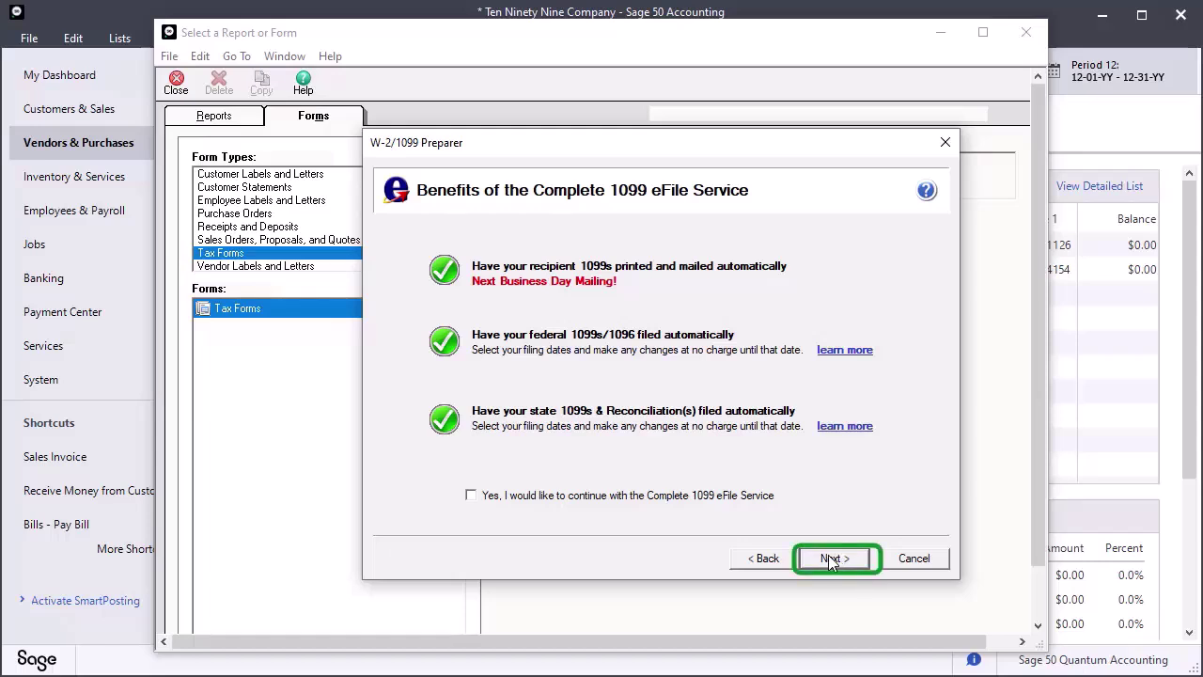
click(827, 561)
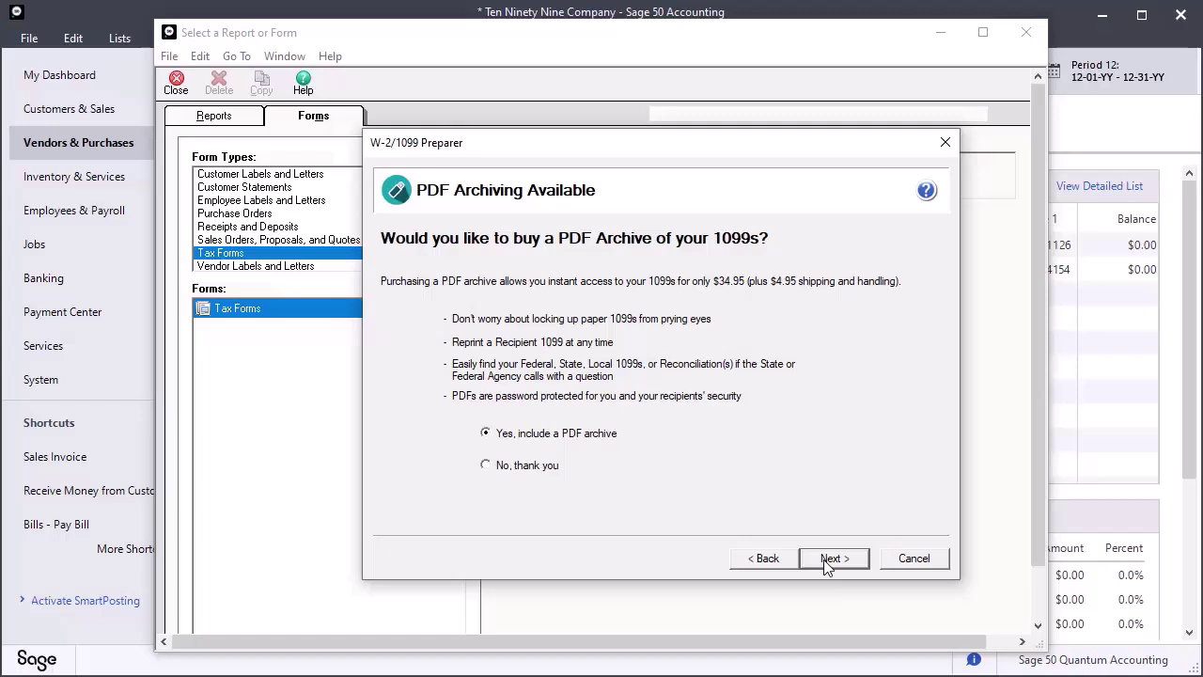
click(487, 465)
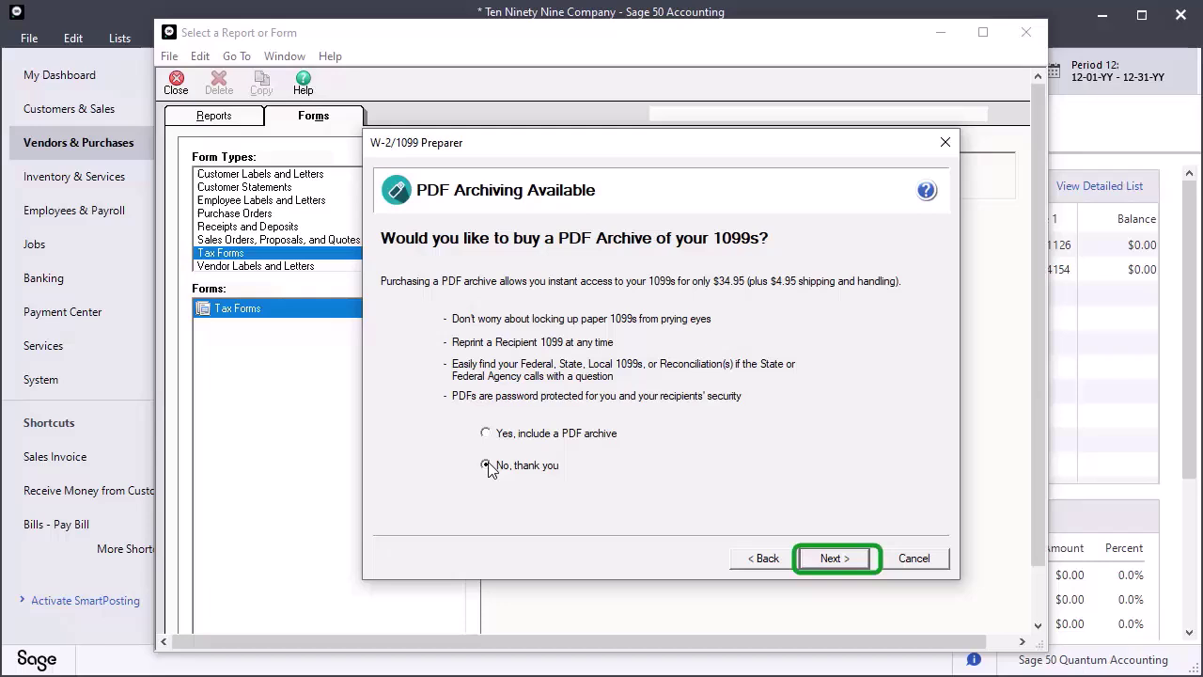
click(848, 559)
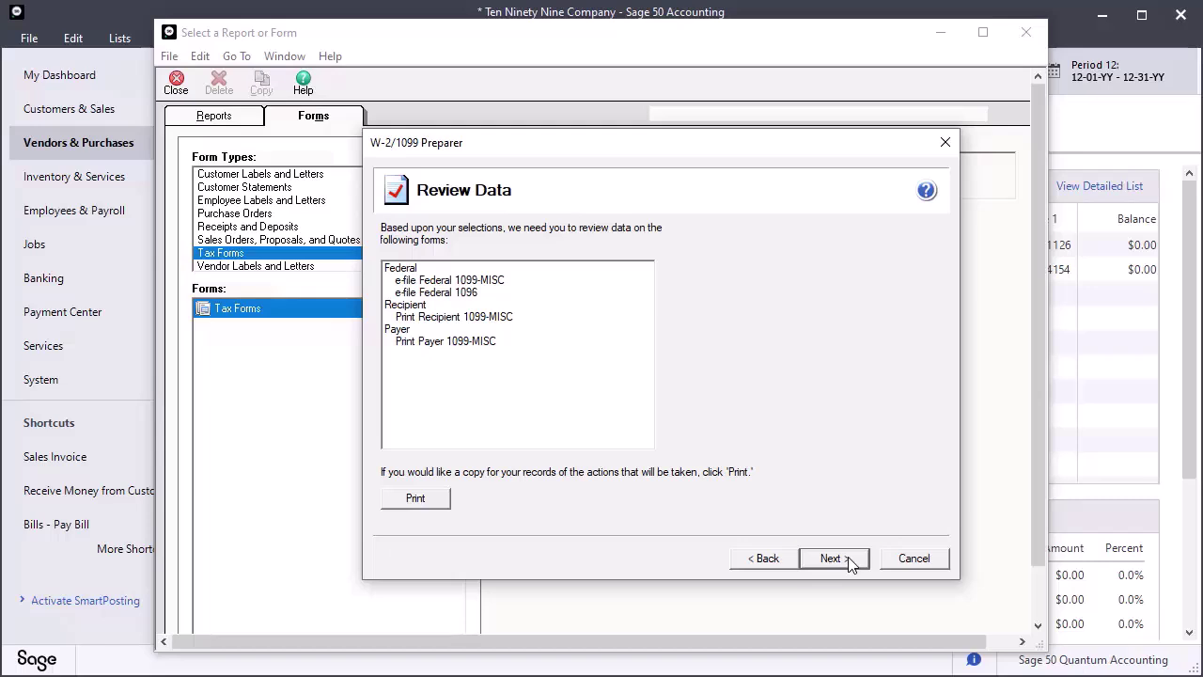
click(831, 559)
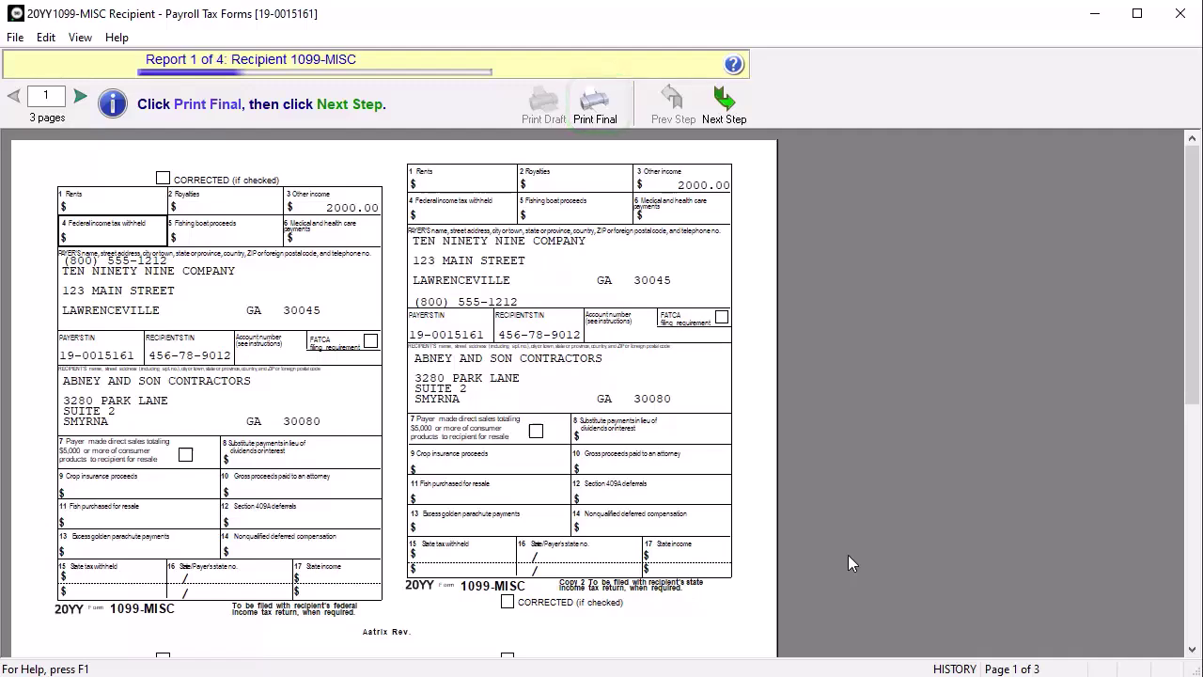
- Print the final 1099-MISC forms to the PDF printer and move on to eFiling
click(586, 110)
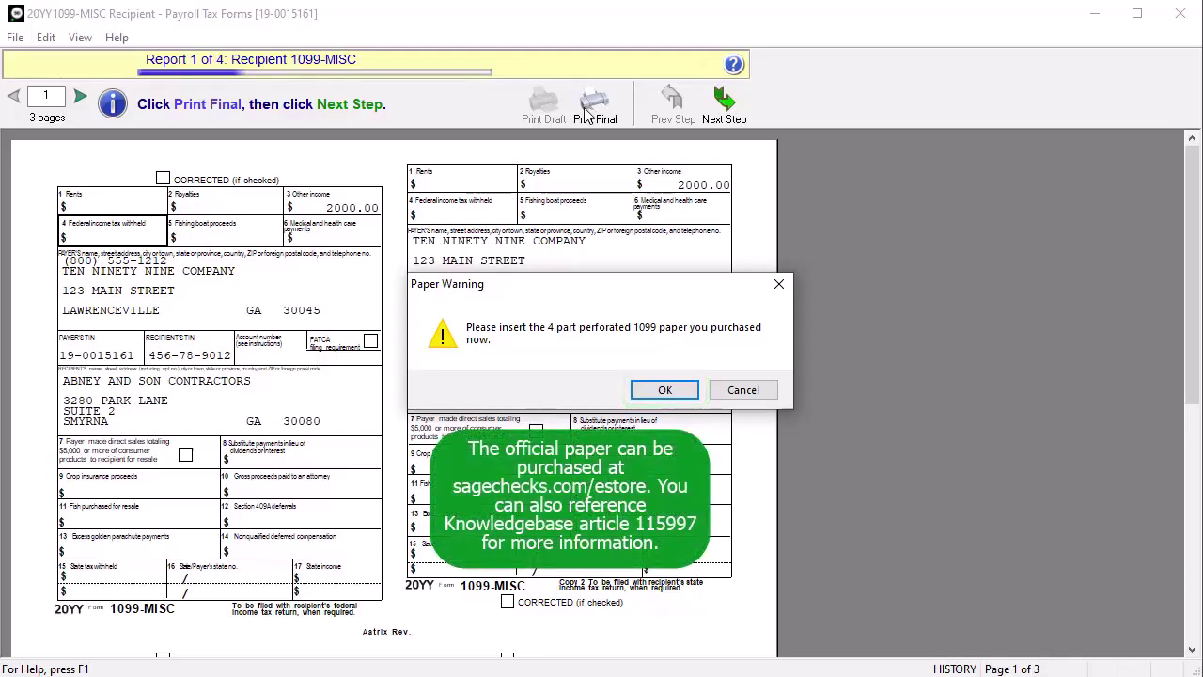
click(665, 391)
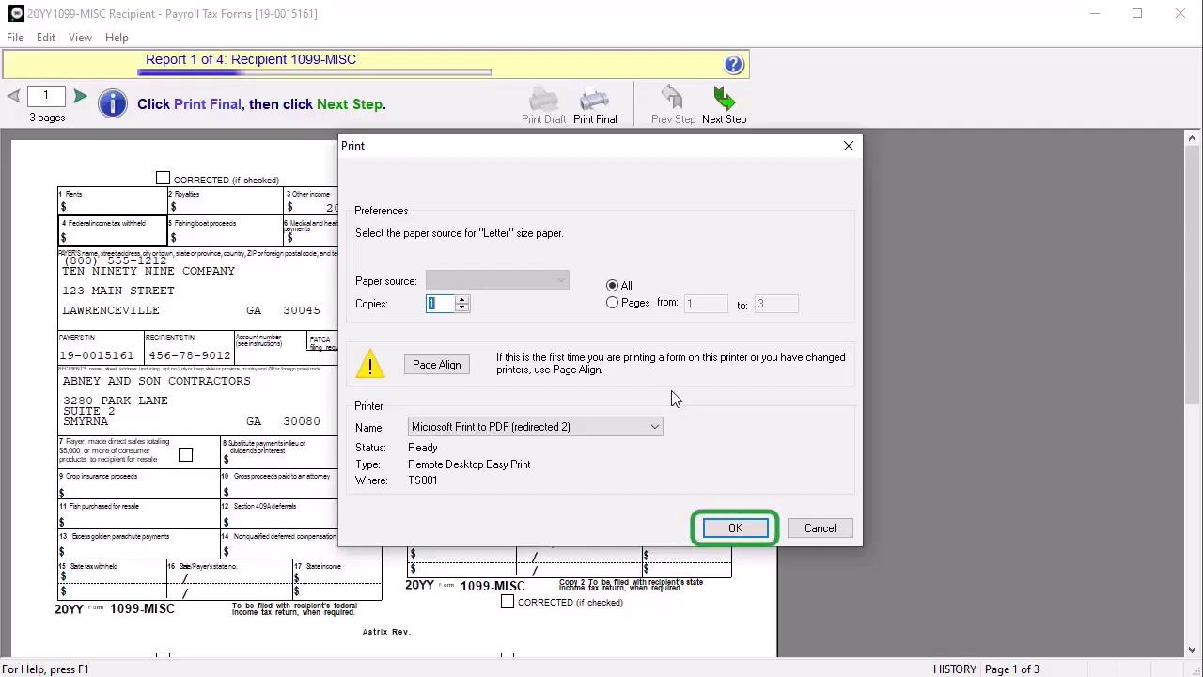
click(746, 526)
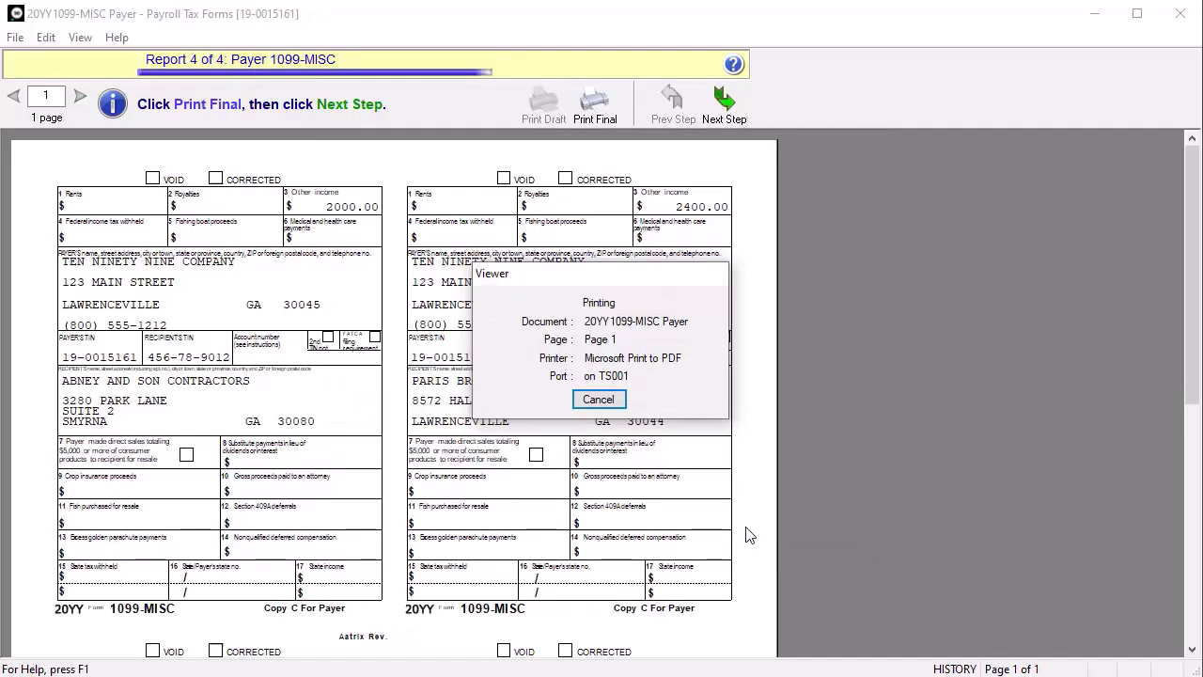
click(722, 104)
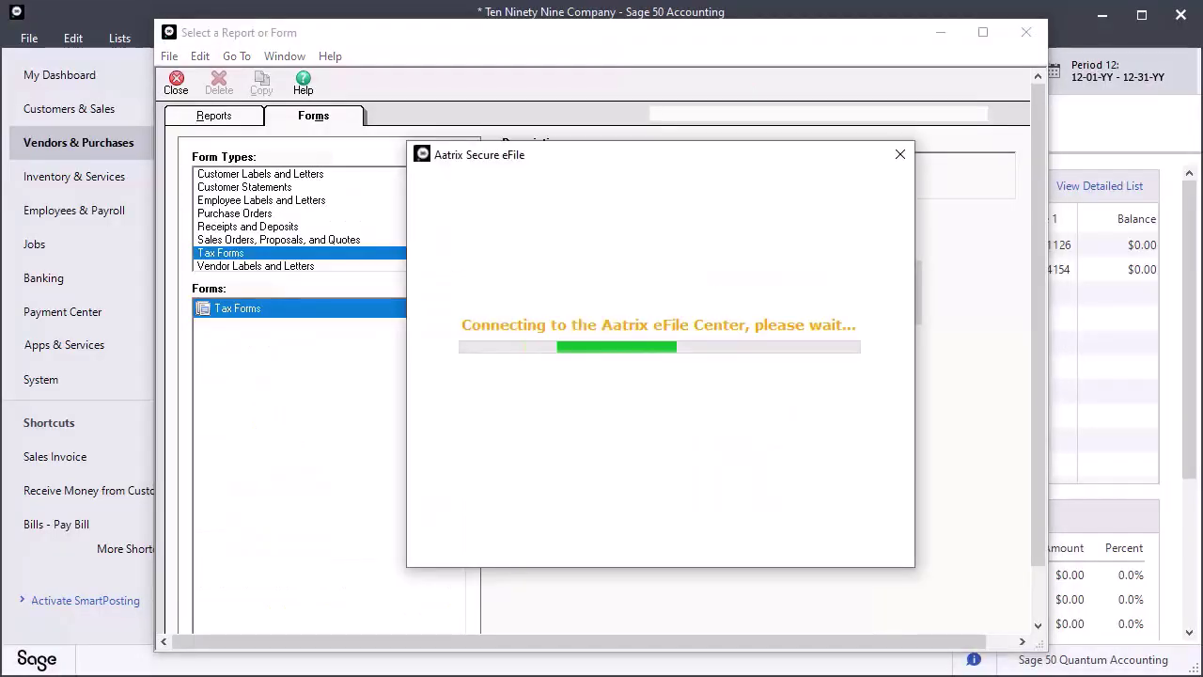
- Log in to Aatrix Secure eFile with the username and password, then close the confirmation
text(sampleuser)
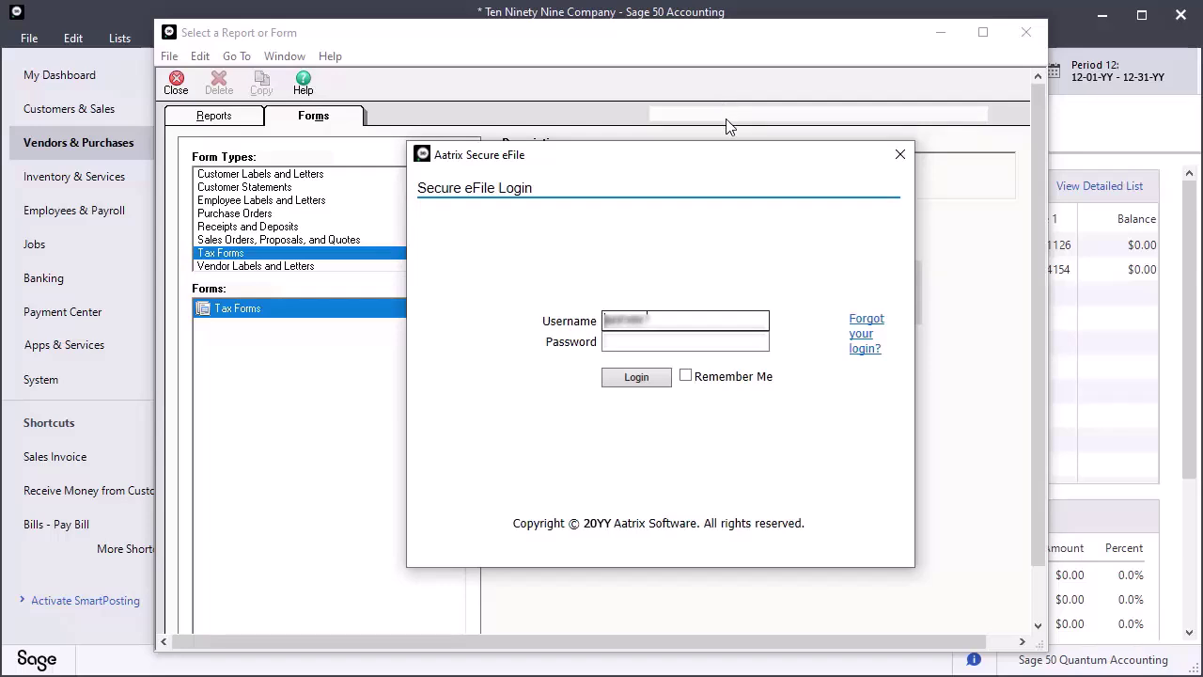
key(Tab)
text(password)
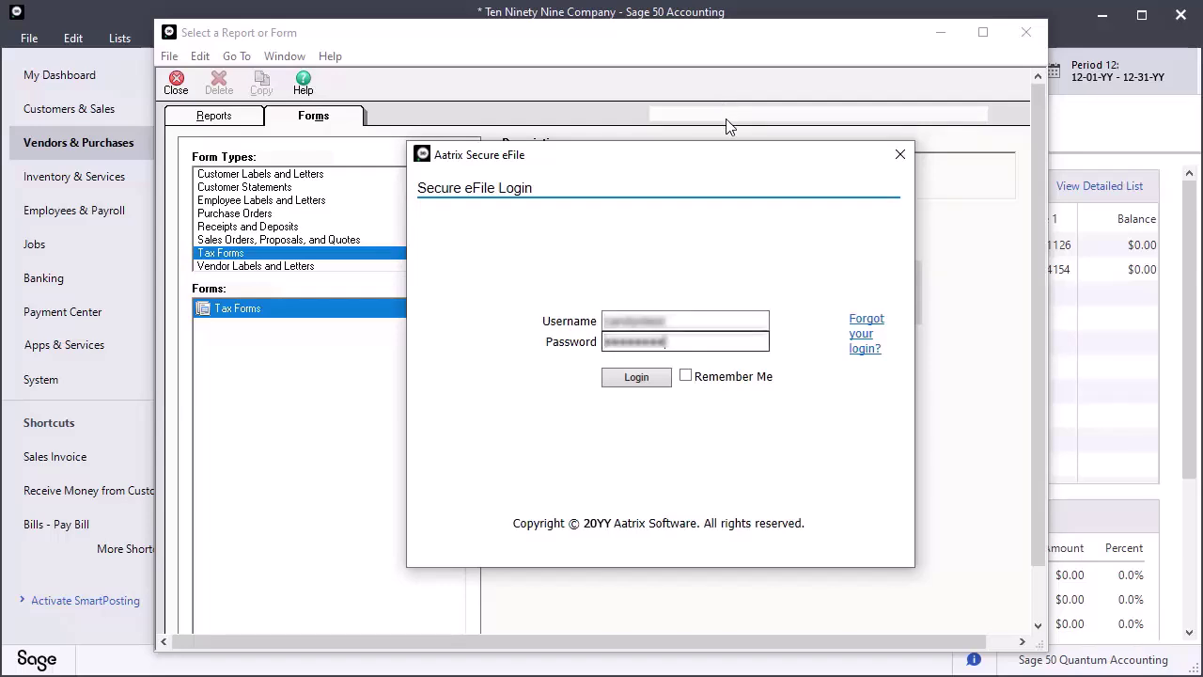
key(Tab)
click(635, 377)
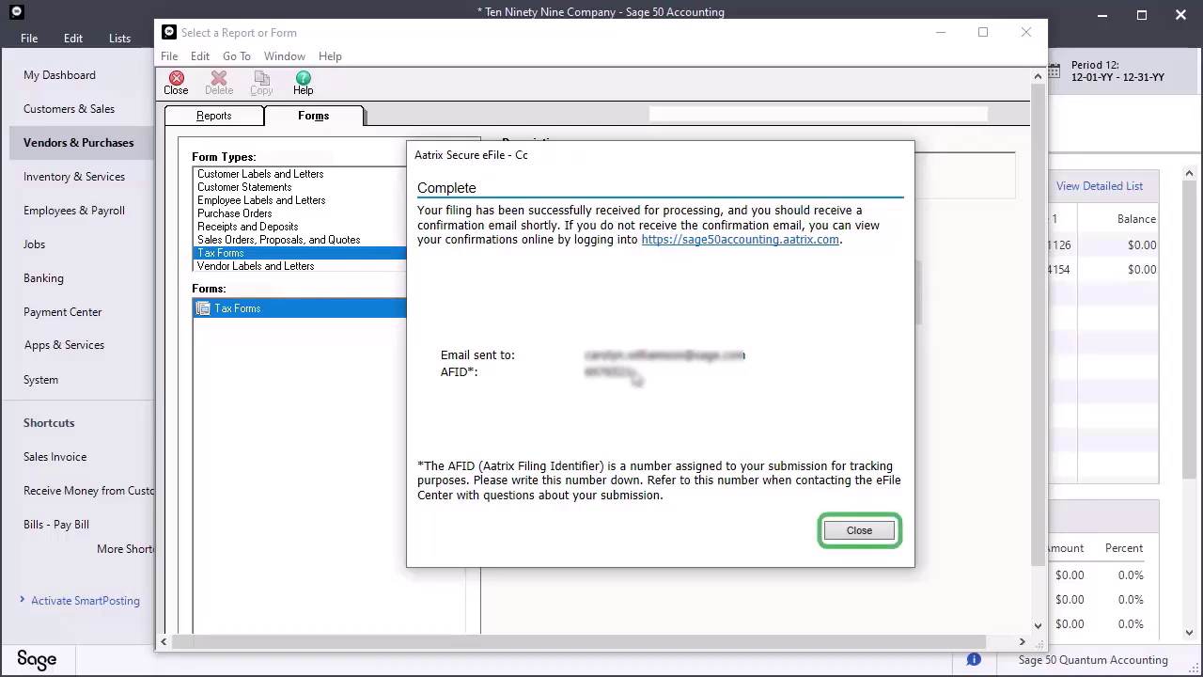
click(859, 531)
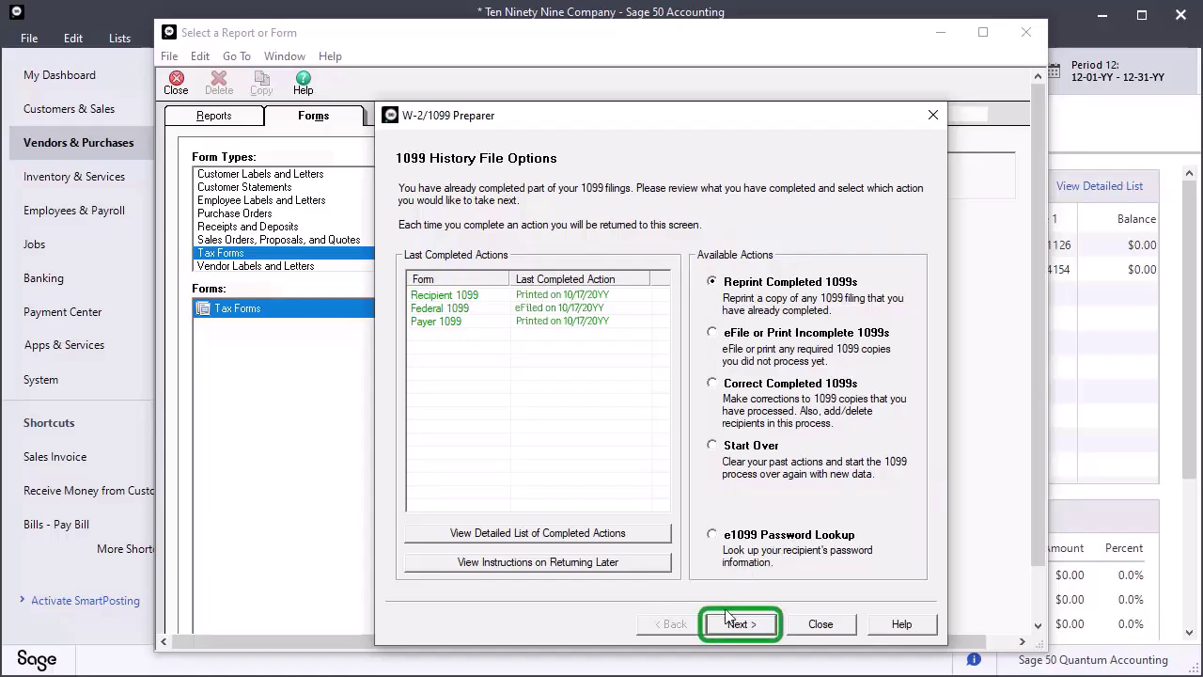
- Change the next action from Reprint Completed 1099s to Start Over
key(Down)
key(Down)
key(Down)
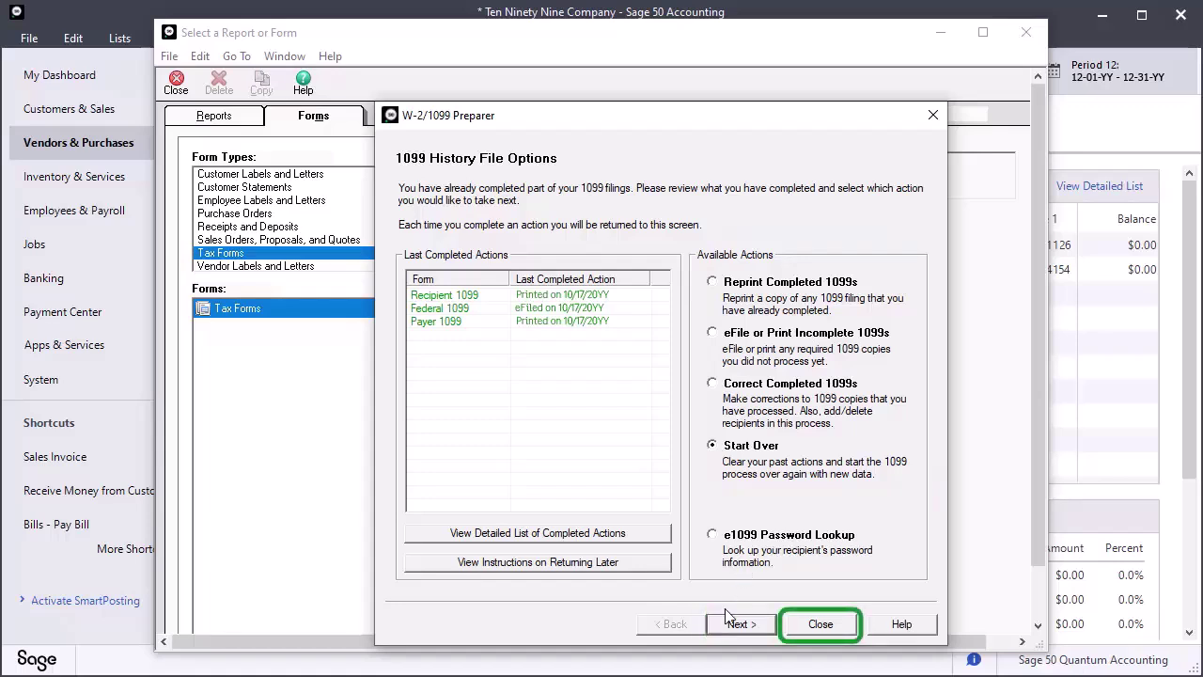